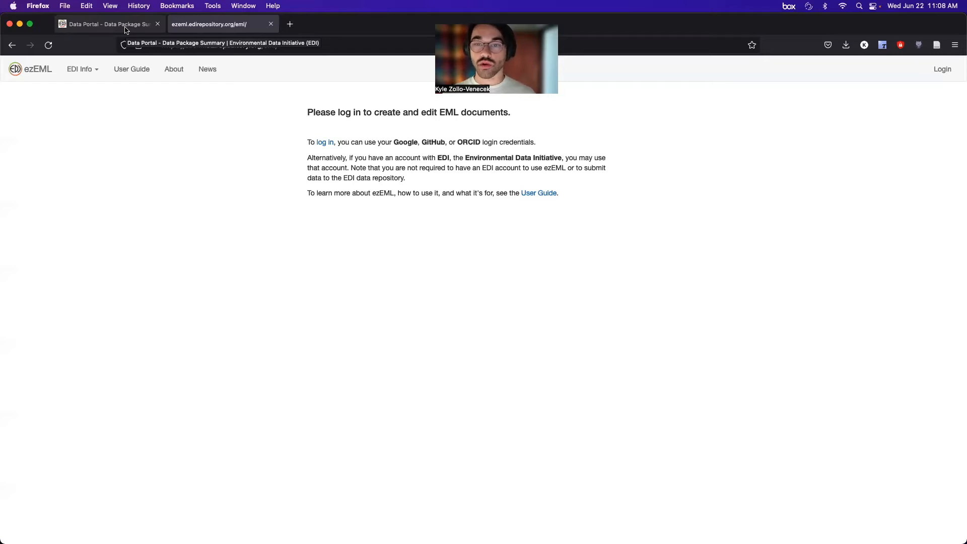
Review the knb-lter-nes.19.1 Data Portal summary and its three downloadable resource files.
{"action": "left_click", "coordinate": [126, 30]}
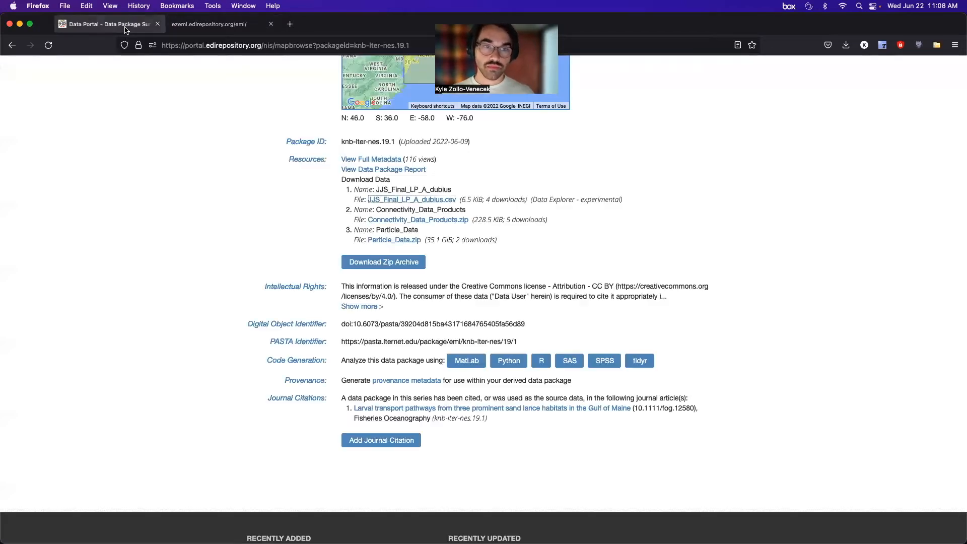
{"action": "scroll", "coordinate": [263, 151], "scroll_direction": "up", "scroll_amount": 4}
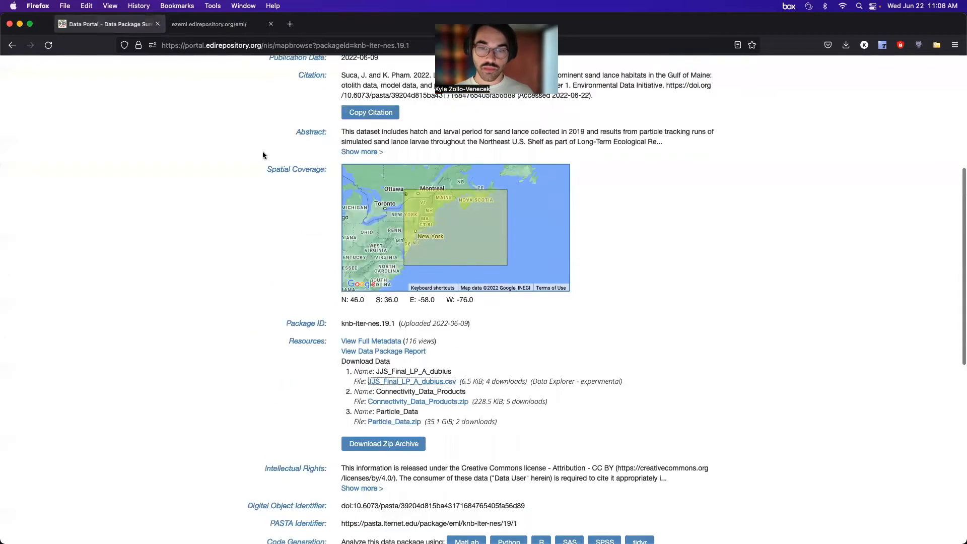
{"action": "scroll", "coordinate": [252, 131], "scroll_direction": "up", "scroll_amount": 5}
{"action": "scroll", "coordinate": [410, 217], "scroll_direction": "down", "scroll_amount": 2}
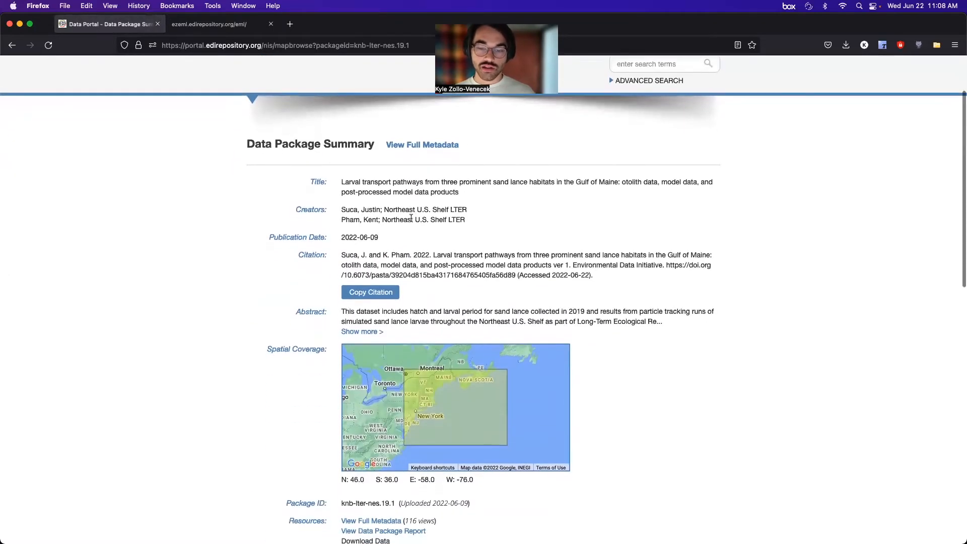
{"action": "scroll", "coordinate": [411, 220], "scroll_direction": "down", "scroll_amount": 3}
{"action": "scroll", "coordinate": [411, 218], "scroll_direction": "down", "scroll_amount": 4}
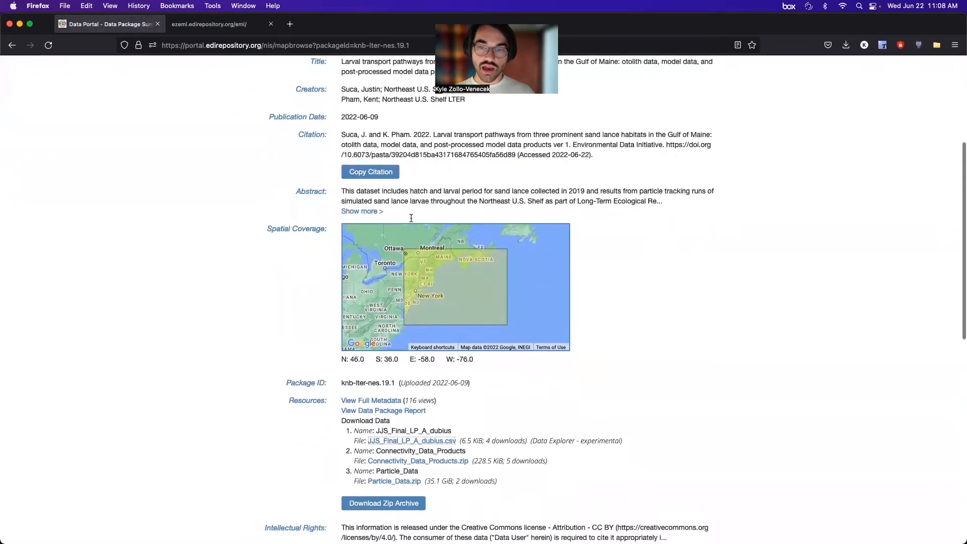
{"action": "scroll", "coordinate": [412, 221], "scroll_direction": "down", "scroll_amount": 1}
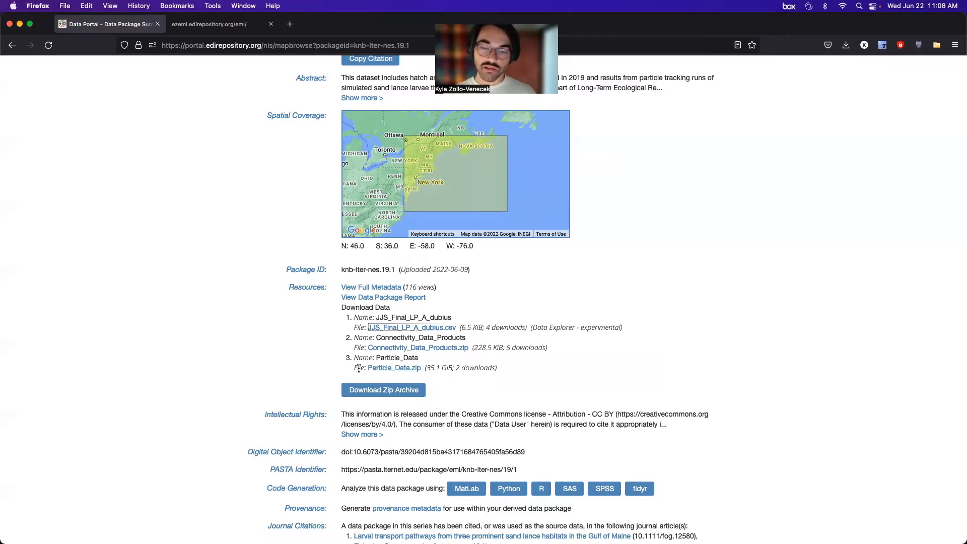
{"action": "scroll", "coordinate": [436, 232], "scroll_direction": "up", "scroll_amount": 10}
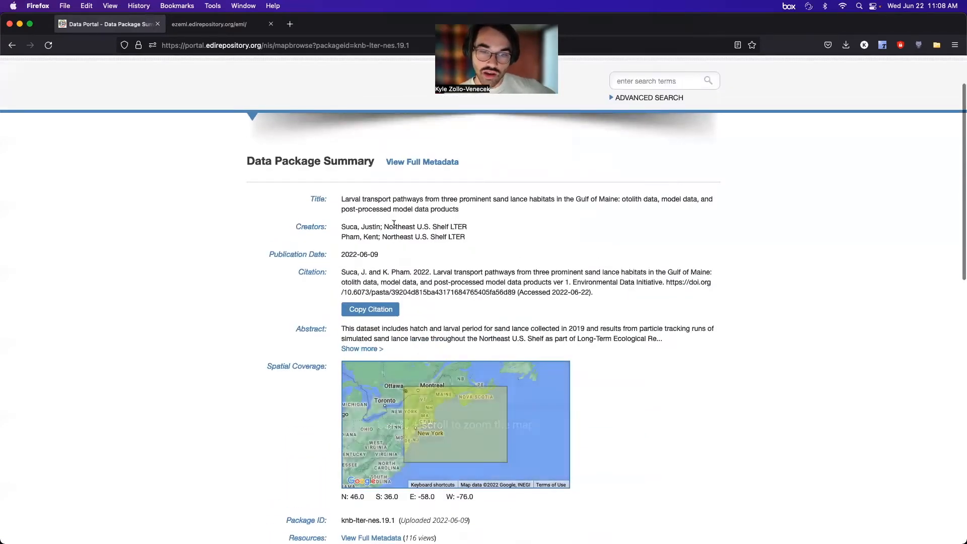
{"action": "scroll", "coordinate": [427, 290], "scroll_direction": "down", "scroll_amount": 10}
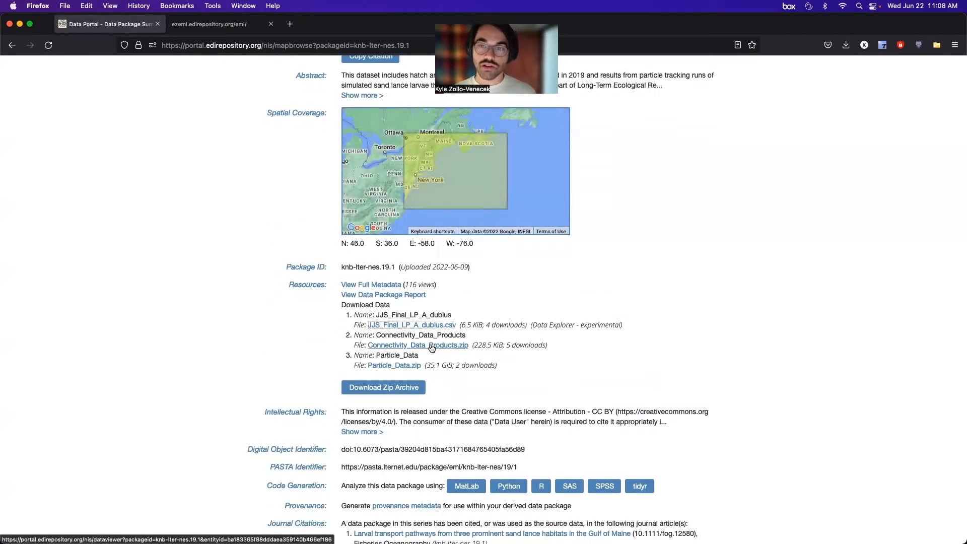
Log in to ezEML with the saved EDI account username and password.
{"action": "left_click", "coordinate": [210, 32]}
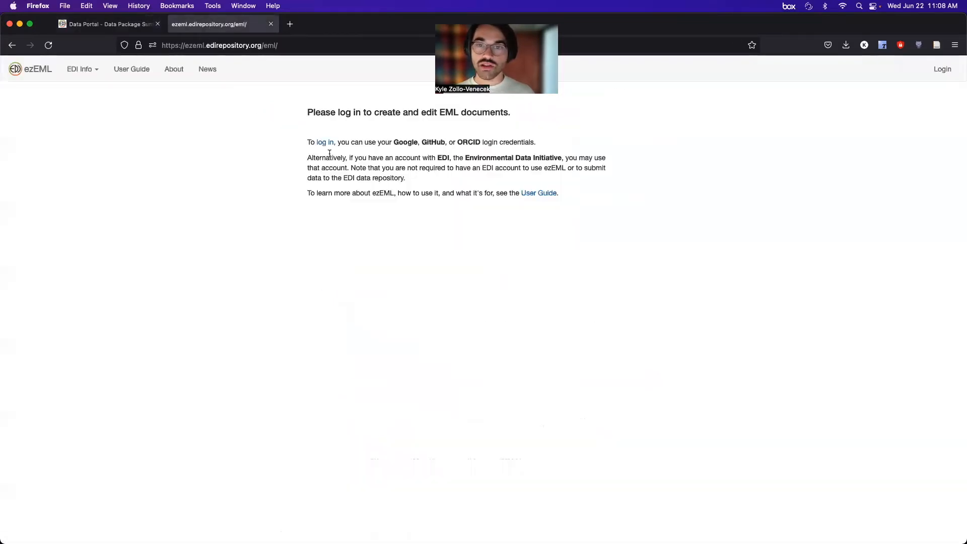
{"action": "left_click", "coordinate": [943, 69]}
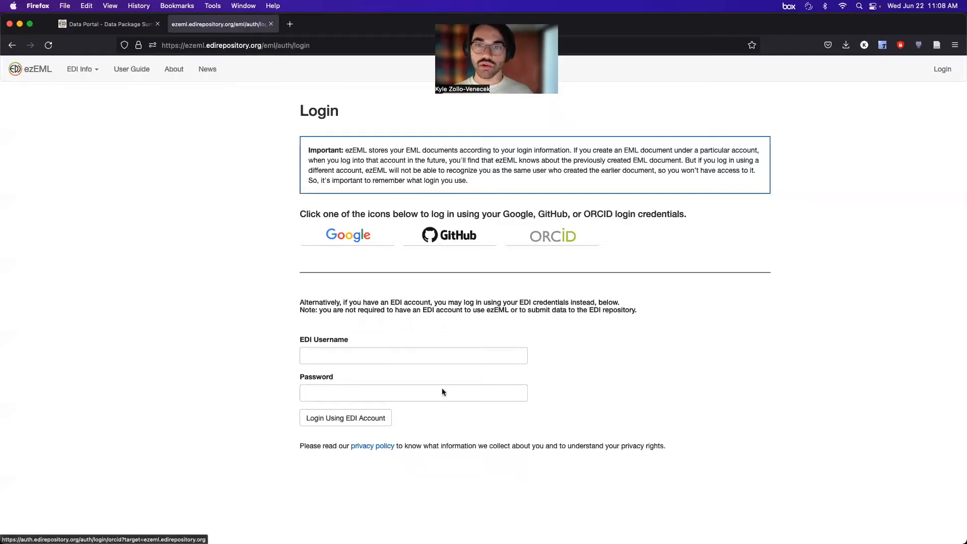
{"action": "left_click", "coordinate": [352, 359]}
{"action": "left_click", "coordinate": [331, 414]}
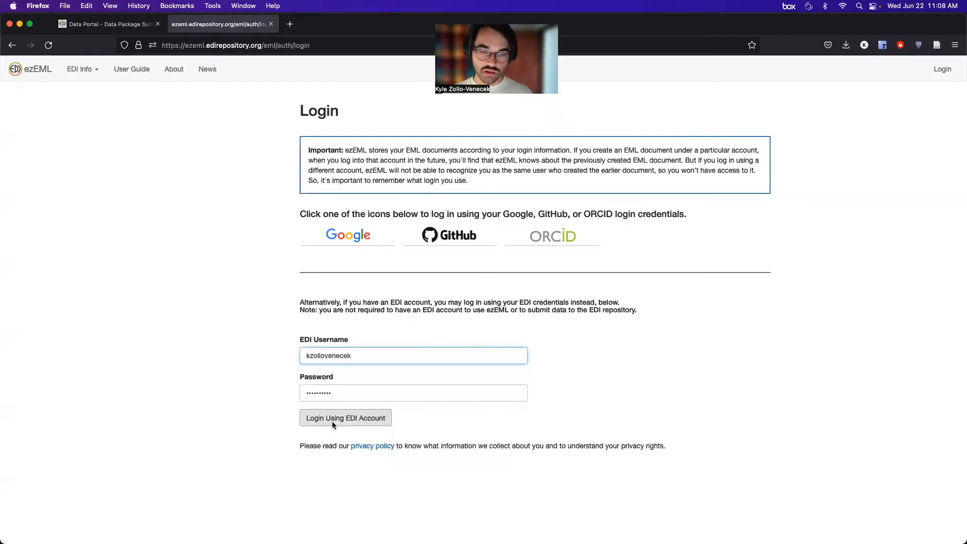
{"action": "left_click", "coordinate": [332, 422]}
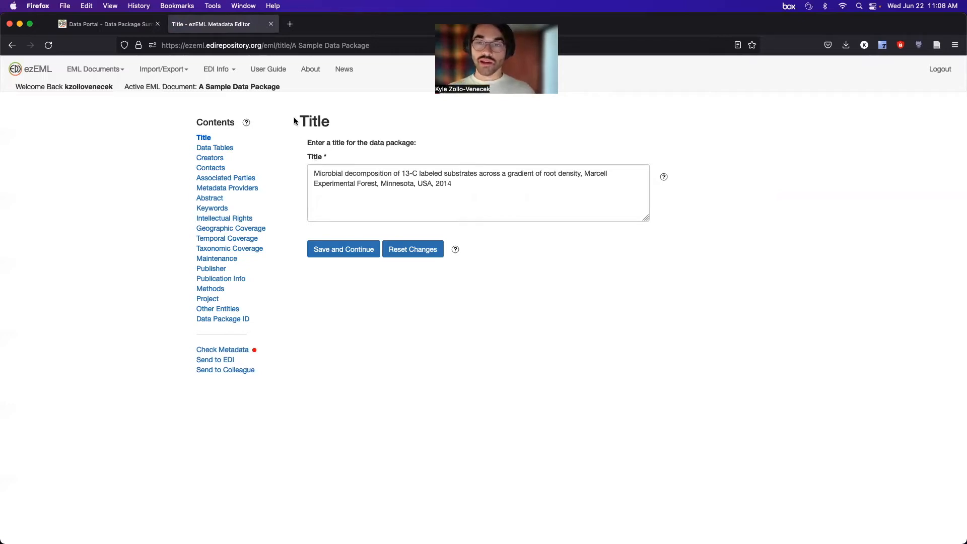
Fetch package knb-lter-nes.19 from the knb-lter-nes scope on EDI into ezEML.
{"action": "left_click", "coordinate": [171, 72]}
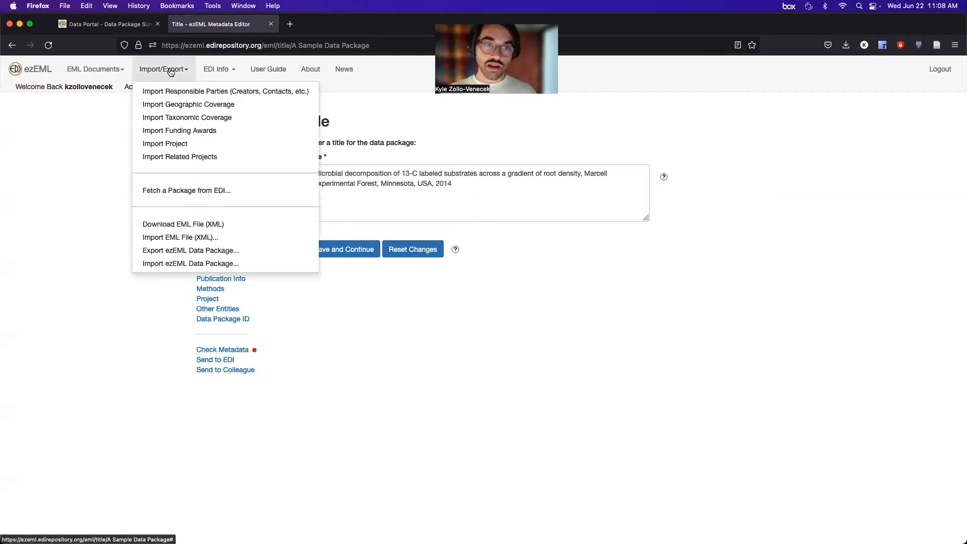
{"action": "left_click", "coordinate": [177, 191]}
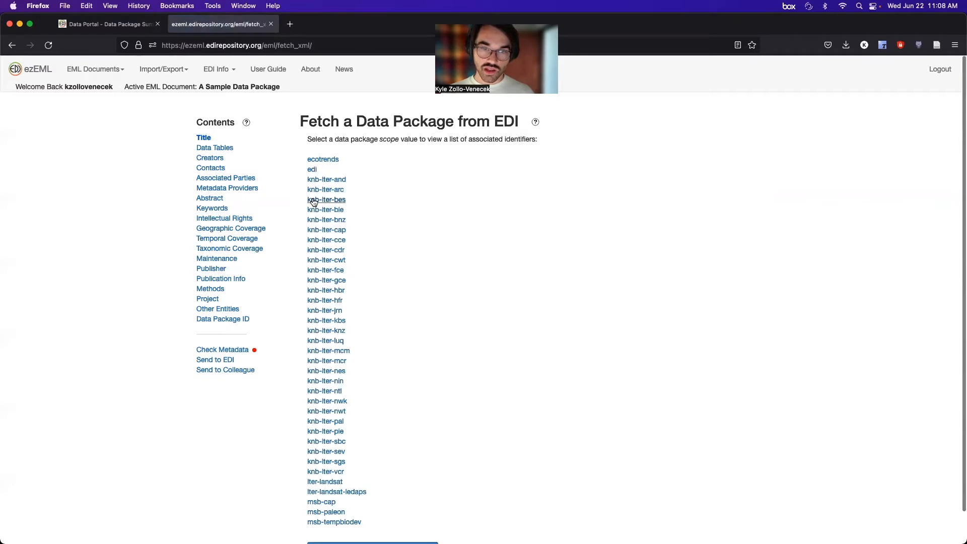
{"action": "scroll", "coordinate": [375, 242], "scroll_direction": "down", "scroll_amount": 2}
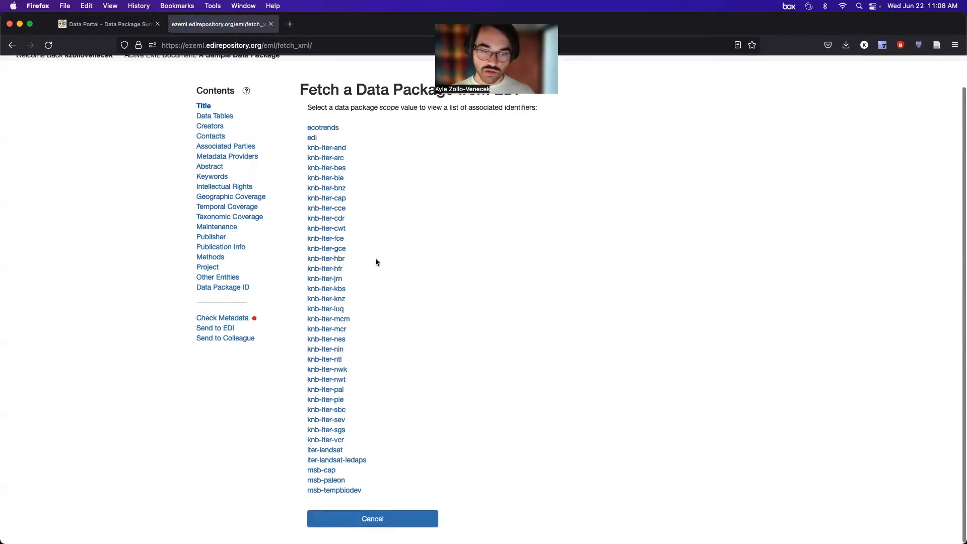
{"action": "left_click", "coordinate": [328, 339]}
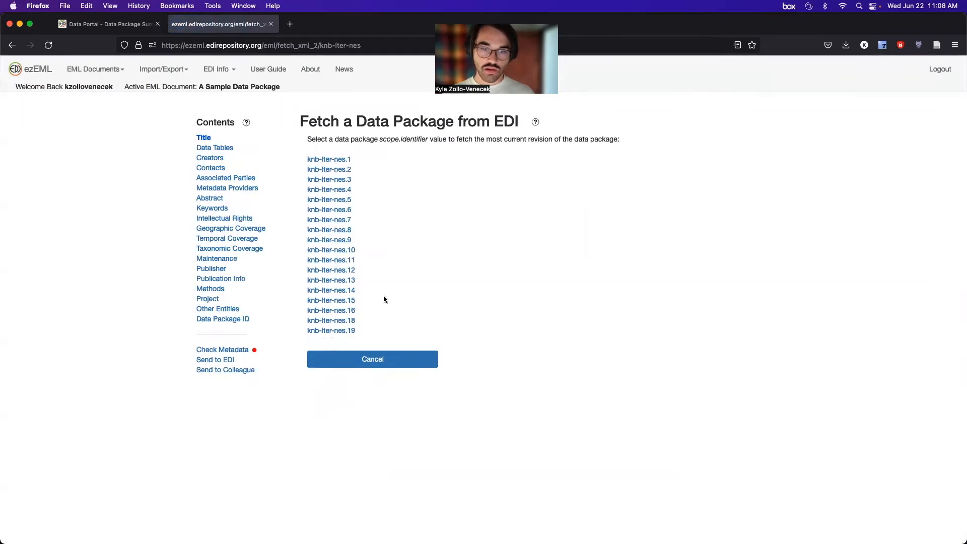
{"action": "left_click", "coordinate": [337, 333]}
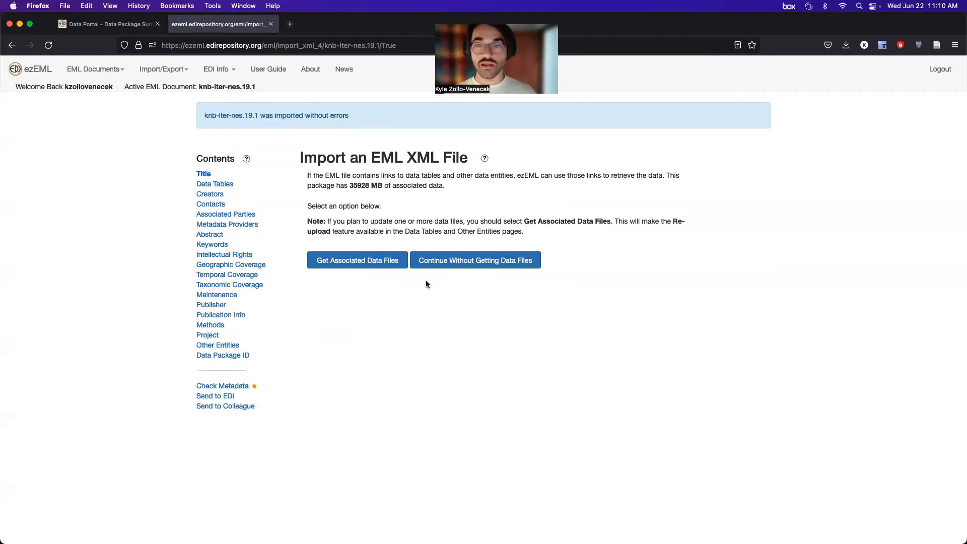
Skip the data files, save the package ID as knb-lter-nes.19.2, and go to Data Tables.
{"action": "left_click", "coordinate": [467, 261]}
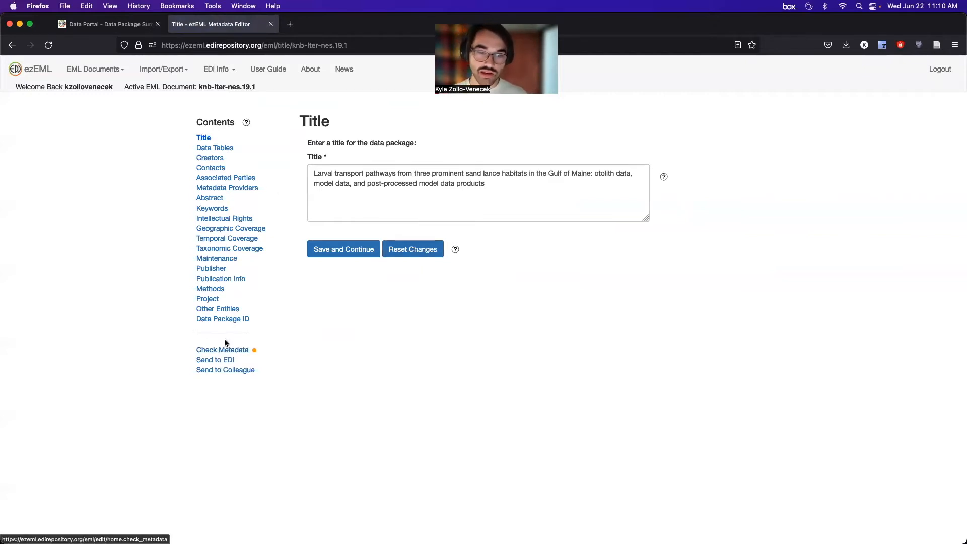
{"action": "left_click", "coordinate": [235, 323]}
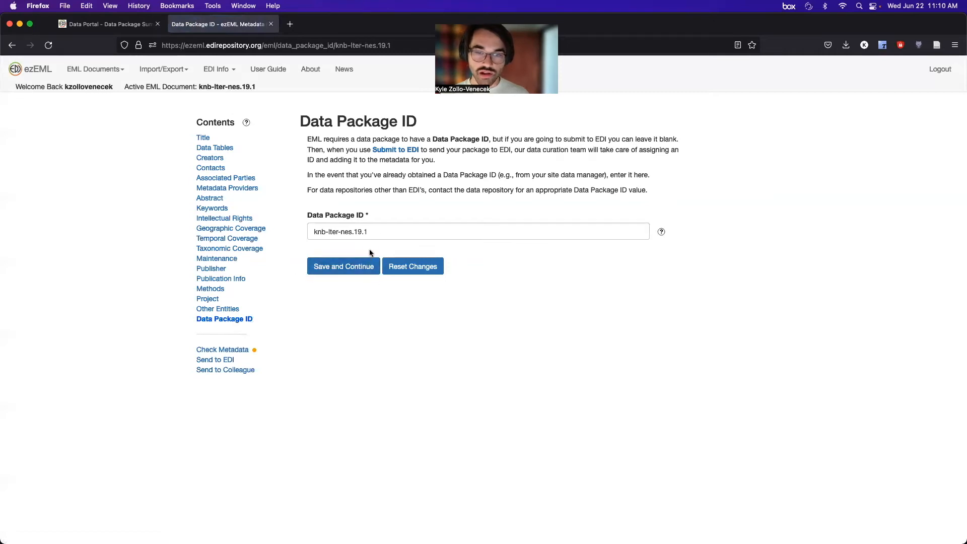
{"action": "left_click", "coordinate": [381, 237]}
{"action": "key", "text": "BackSpace"}
{"action": "type", "text": "2"}
{"action": "left_click", "coordinate": [354, 266]}
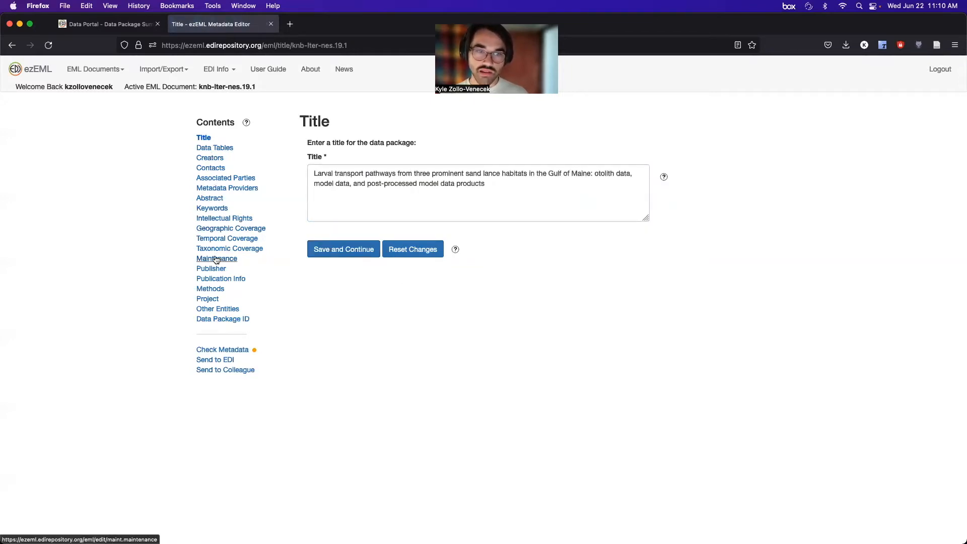
{"action": "left_click", "coordinate": [224, 148]}
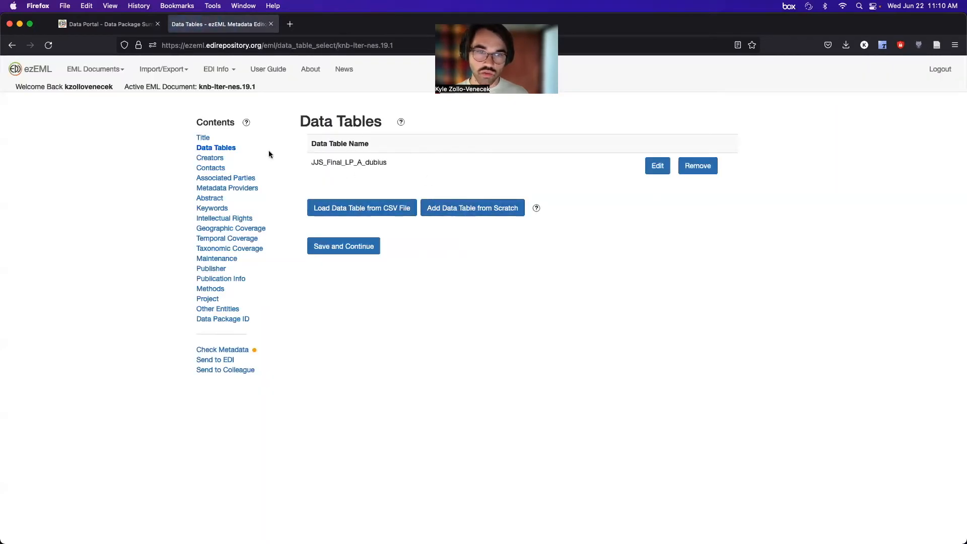
Append 'This is version 2' on a new line of the abstract and save it.
{"action": "left_click", "coordinate": [222, 310]}
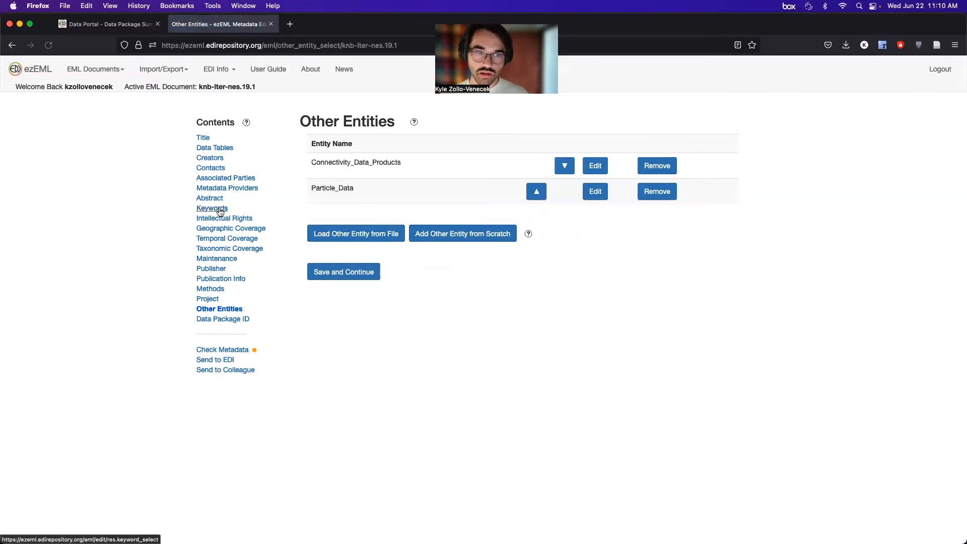
{"action": "left_click", "coordinate": [213, 198]}
{"action": "left_click", "coordinate": [510, 266]}
{"action": "key", "text": "Return"}
{"action": "key", "text": "Return"}
{"action": "type", "text": "THis "}
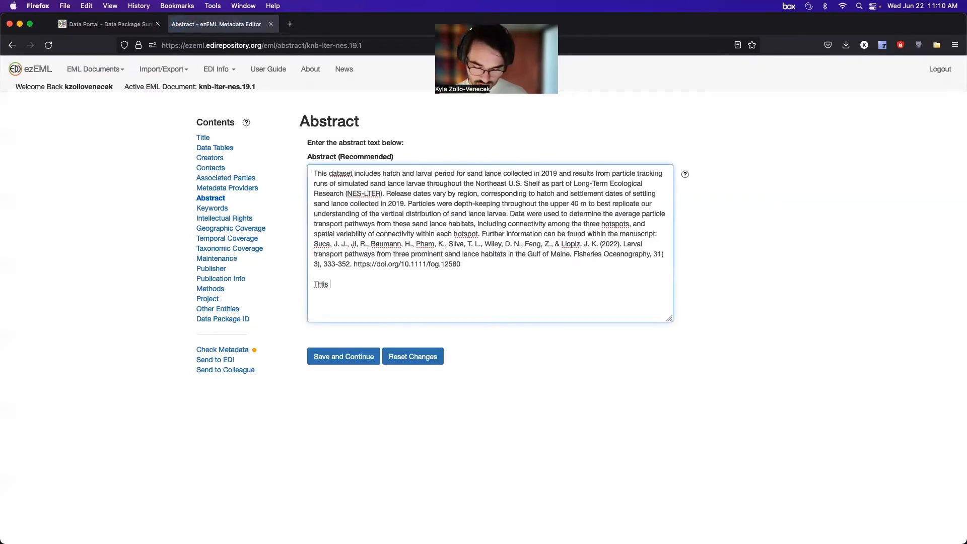
{"action": "type", "text": "is version 2"}
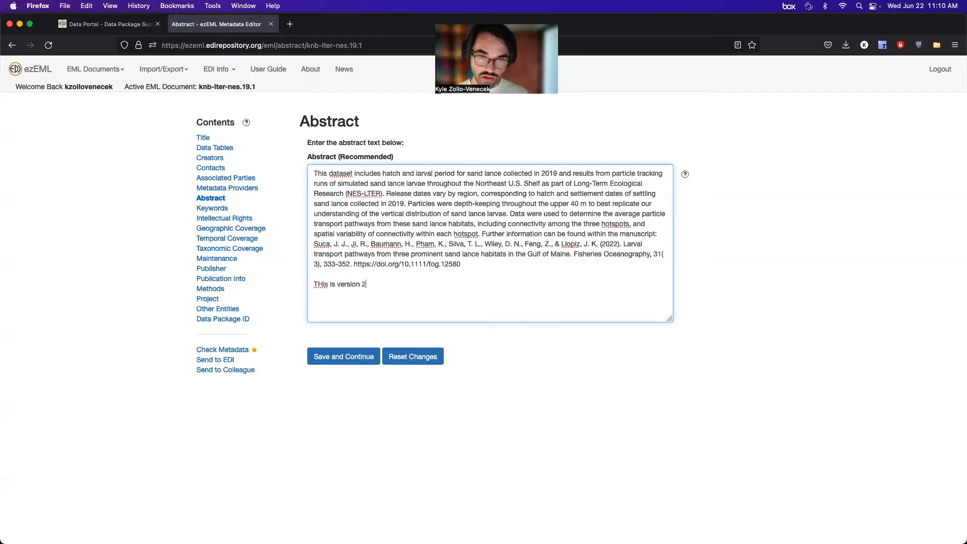
{"action": "left_click", "coordinate": [323, 284]}
{"action": "key", "text": "BackSpace"}
{"action": "type", "text": "h"}
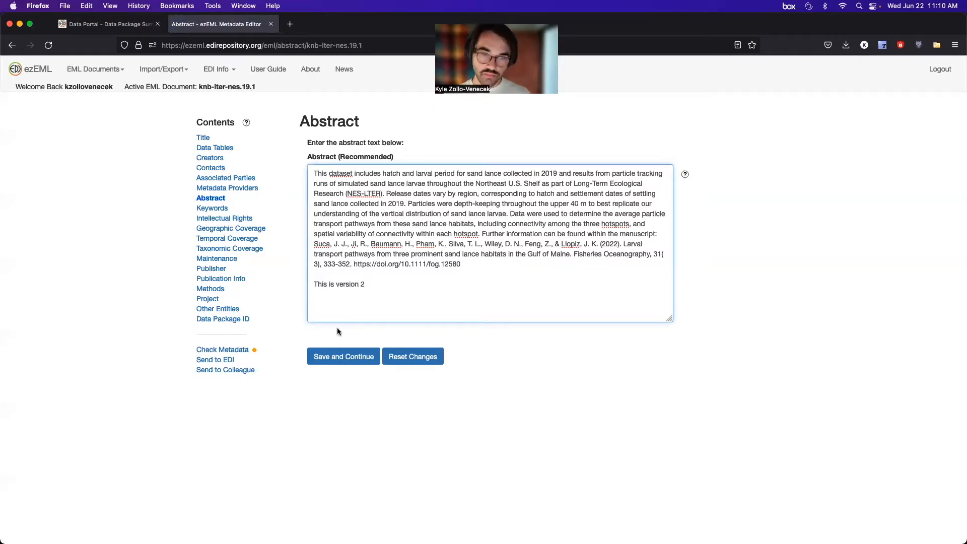
{"action": "left_click", "coordinate": [327, 354]}
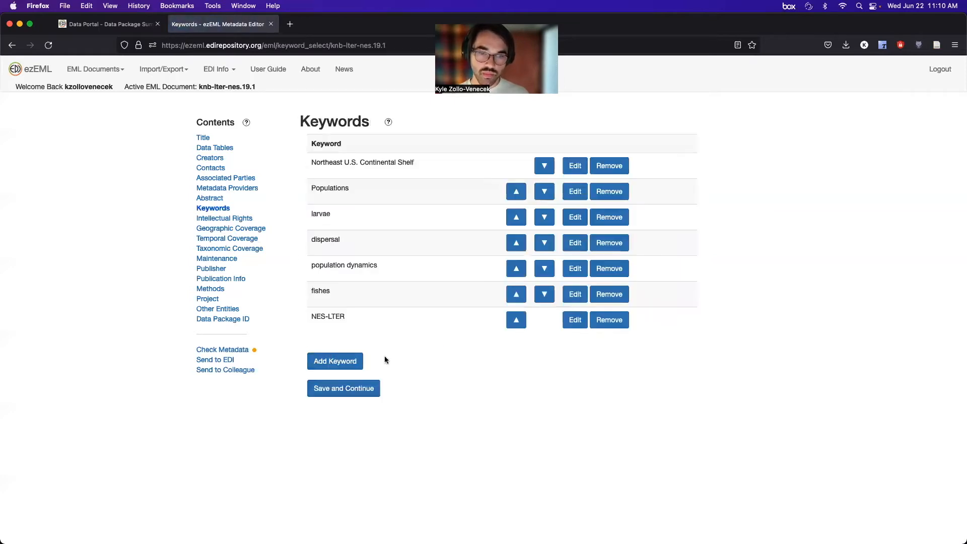
Add the keyword 'fish communities' and save the keyword list.
{"action": "left_click", "coordinate": [336, 364]}
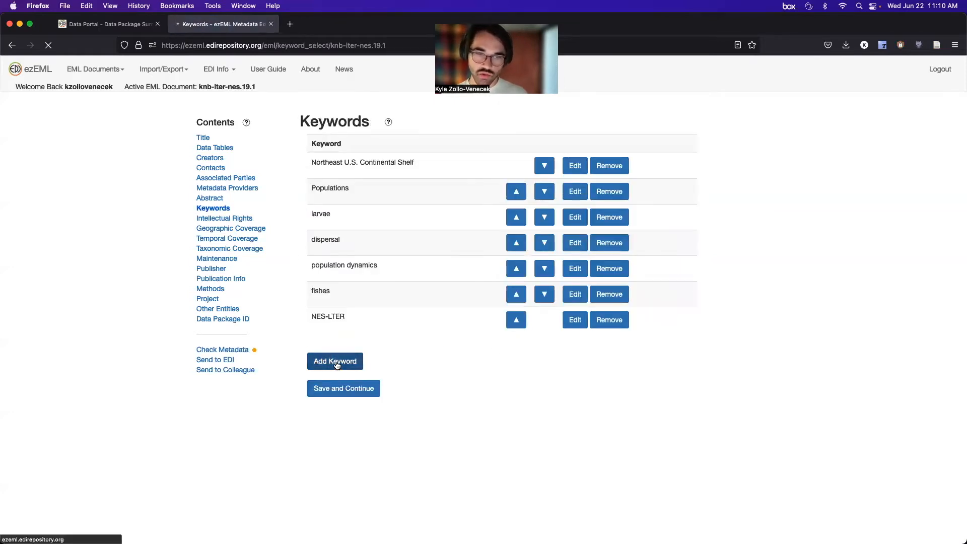
{"action": "left_click", "coordinate": [353, 173]}
{"action": "type", "text": "fish"}
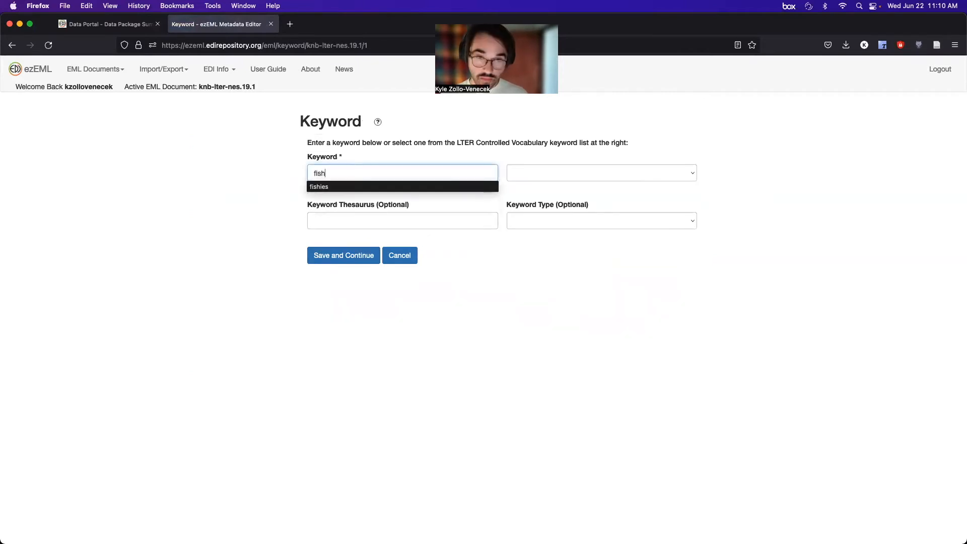
{"action": "type", "text": " communities"}
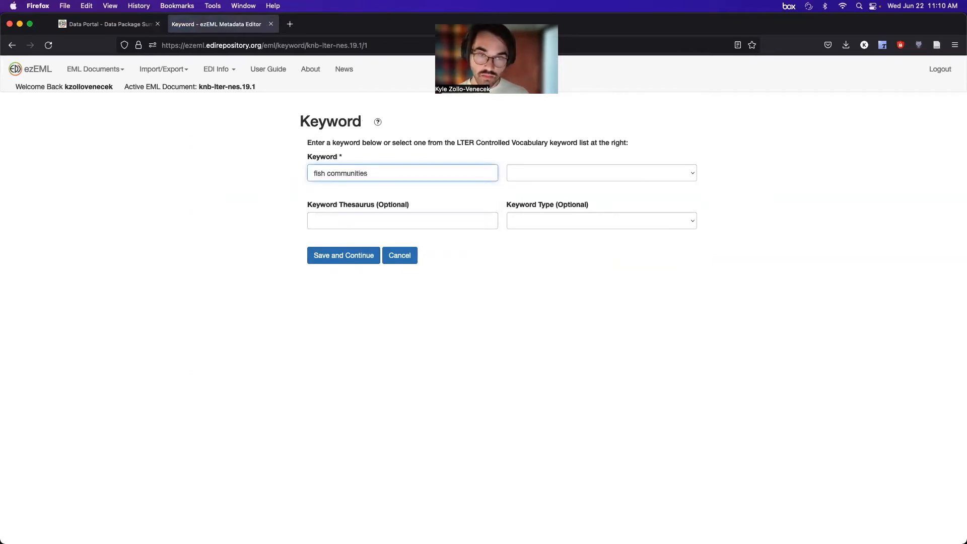
{"action": "left_click", "coordinate": [321, 258]}
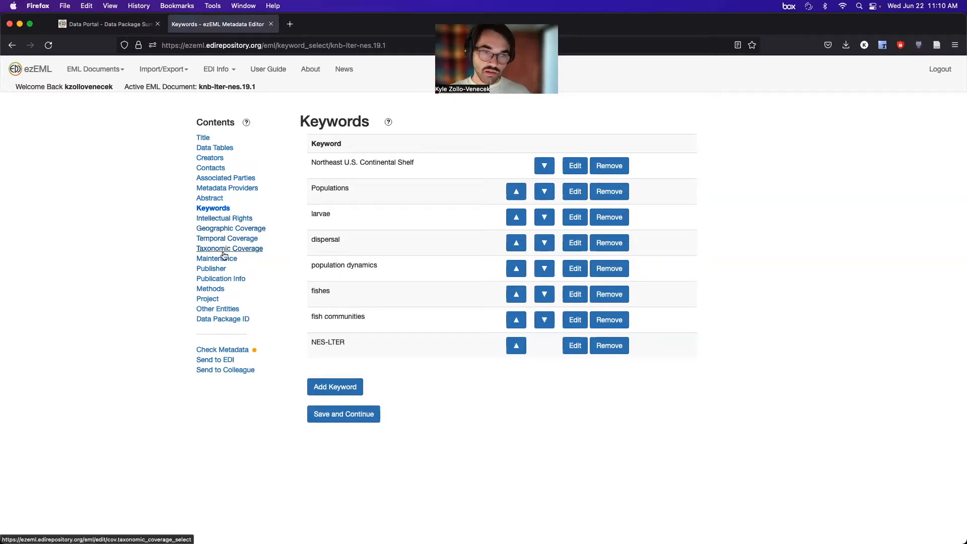
{"action": "left_click", "coordinate": [215, 311]}
{"action": "left_click", "coordinate": [217, 148]}
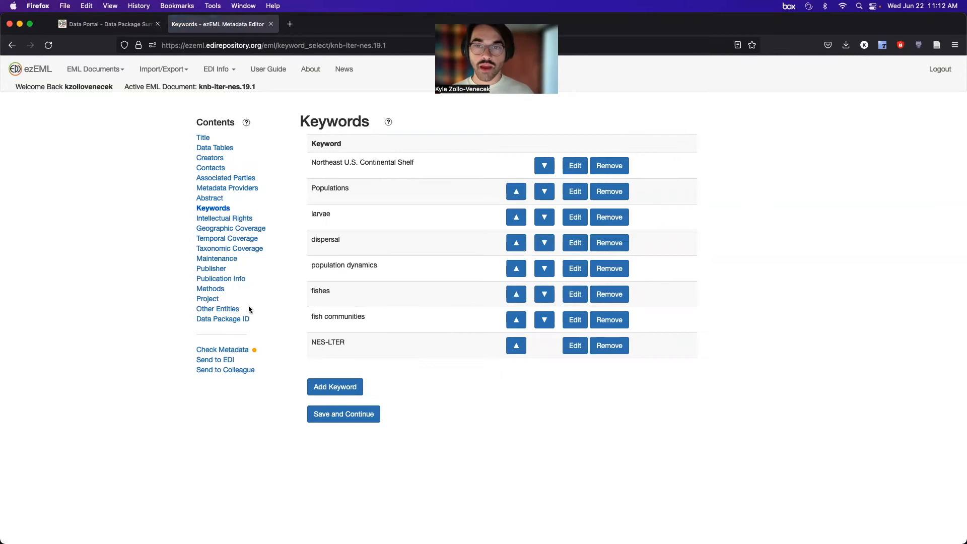
Enter the submitter's name and e-mail, add the curator note 'Test', and send to EDI.
{"action": "left_click", "coordinate": [220, 359]}
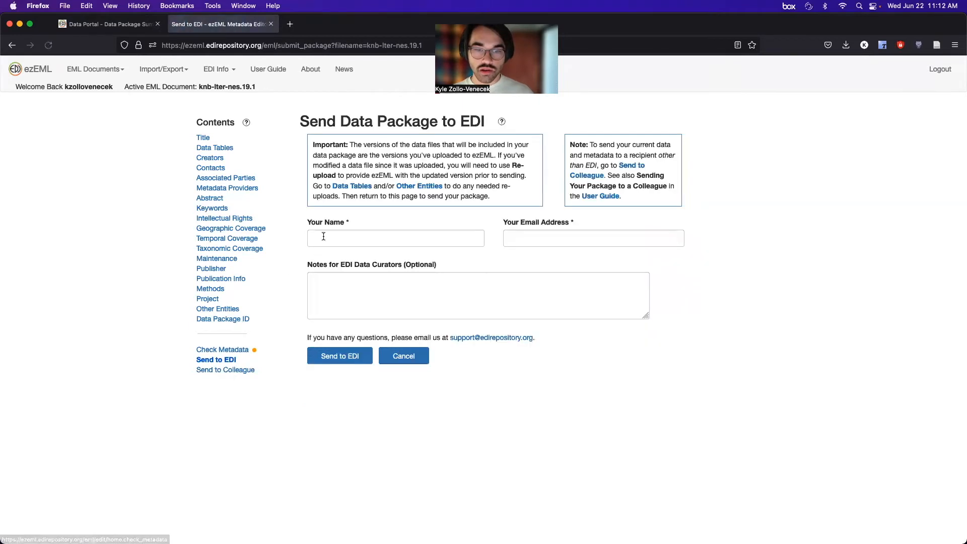
{"action": "left_click", "coordinate": [323, 238]}
{"action": "type", "text": "Kyle"}
{"action": "key", "text": "Tab"}
{"action": "type", "text": "Zollo"}
{"action": "key", "text": "Down"}
{"action": "key", "text": "Return"}
{"action": "key", "text": "Tab"}
{"action": "type", "text": "Test"}
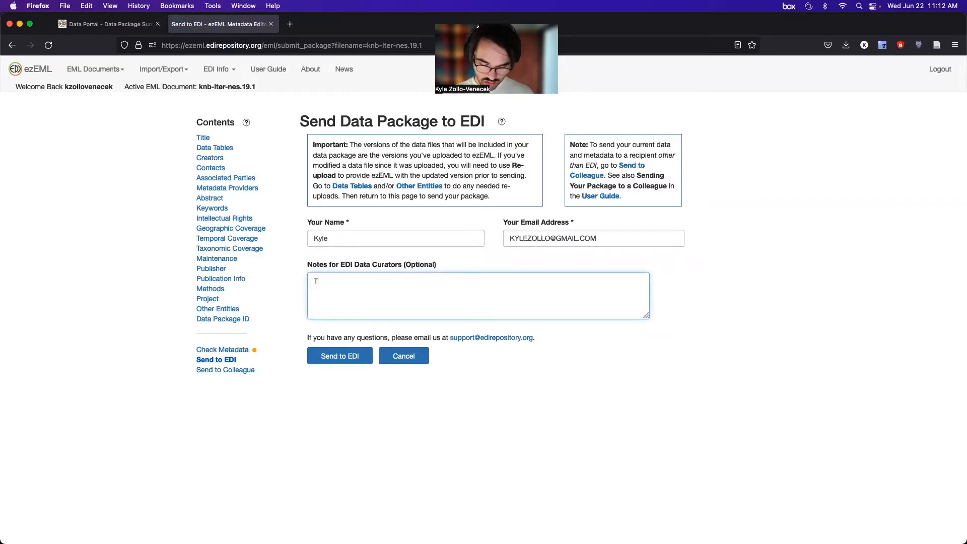
{"action": "left_click", "coordinate": [321, 363]}
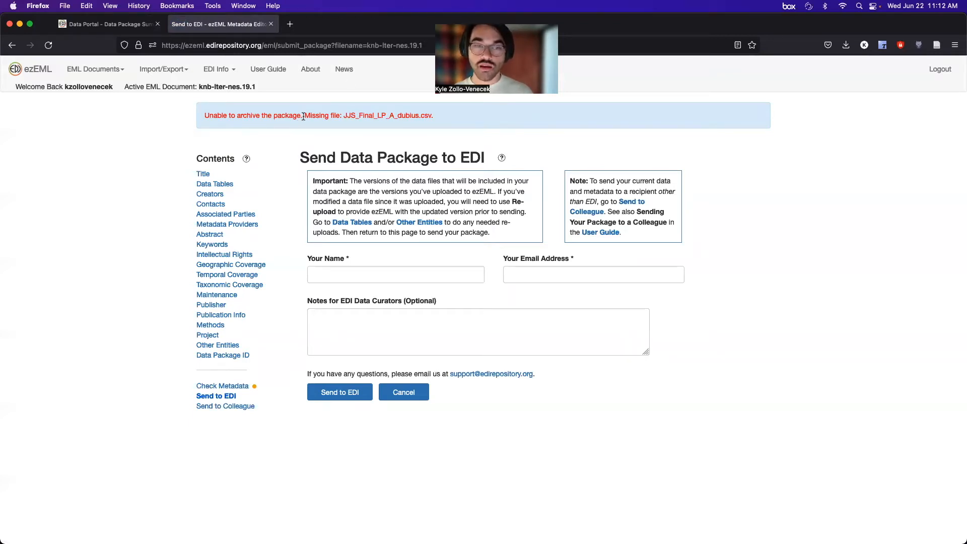
Download the EML metadata as knb-lter-nes.19.2.xml and check it in the downloads list.
{"action": "left_click", "coordinate": [175, 75]}
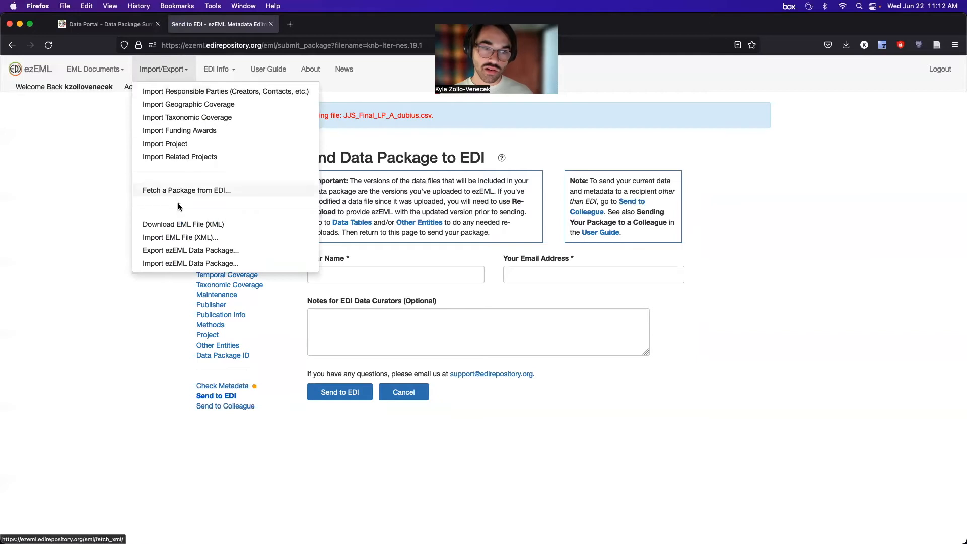
{"action": "left_click", "coordinate": [144, 226]}
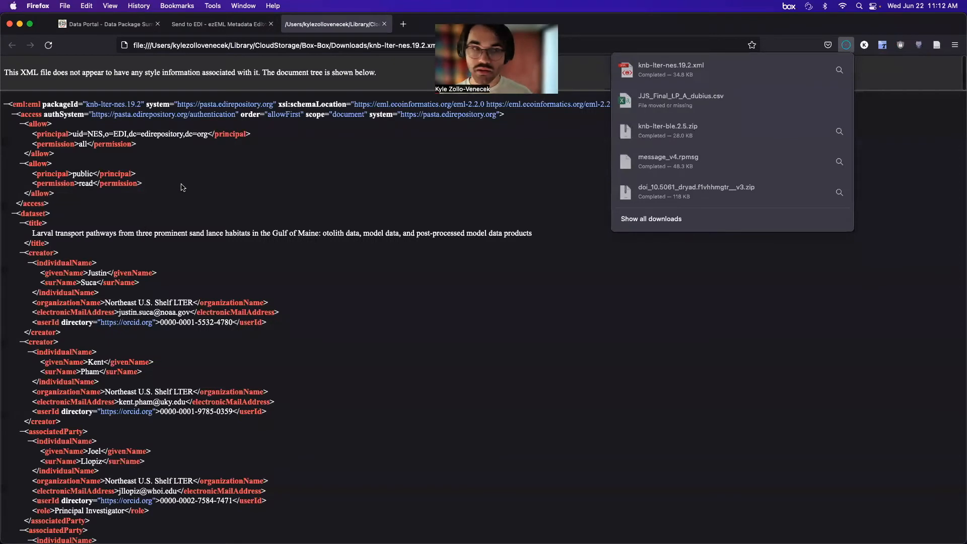
{"action": "left_click", "coordinate": [384, 23]}
{"action": "left_click", "coordinate": [846, 45]}
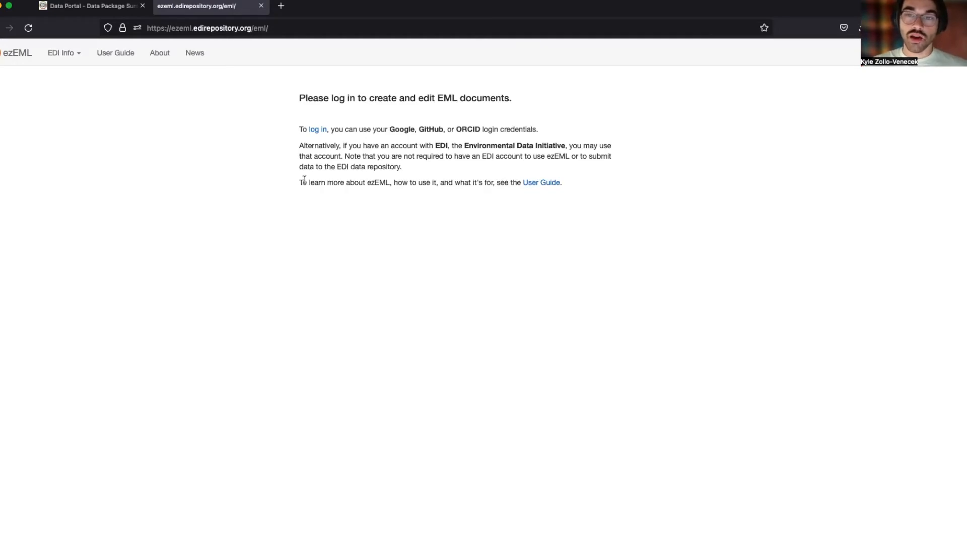
Scroll through the knb-lter-nwt.6.5 summary page to review its eight data files.
{"action": "key", "text": "ctrl+shift+Tab"}
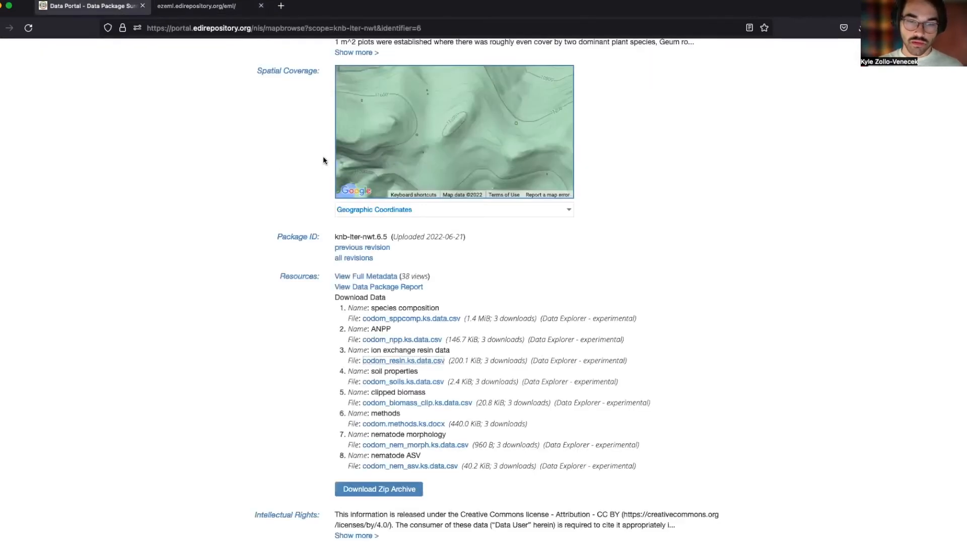
{"action": "scroll", "coordinate": [325, 156], "scroll_direction": "up", "scroll_amount": 10}
{"action": "scroll", "coordinate": [510, 251], "scroll_direction": "down", "scroll_amount": 7}
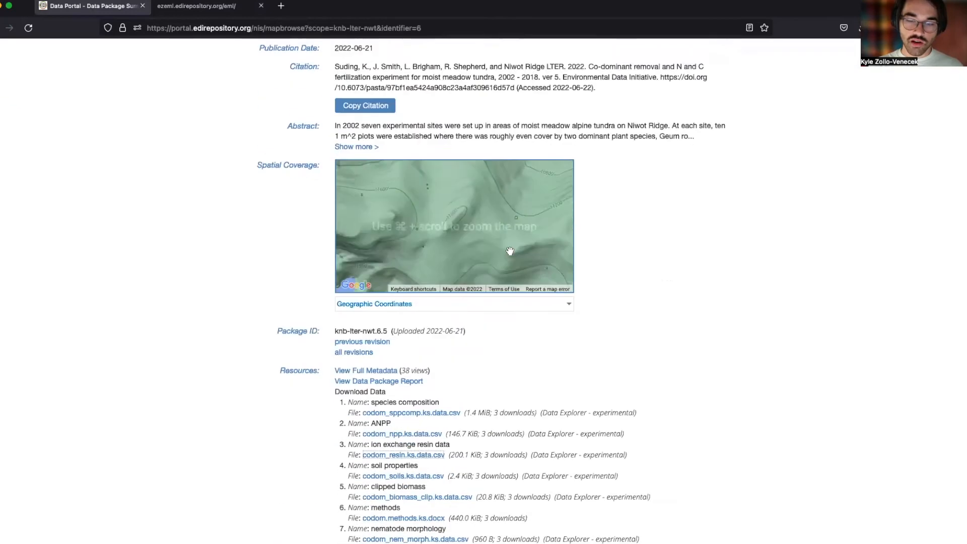
{"action": "scroll", "coordinate": [510, 251], "scroll_direction": "down", "scroll_amount": 3}
{"action": "scroll", "coordinate": [320, 405], "scroll_direction": "down", "scroll_amount": 2}
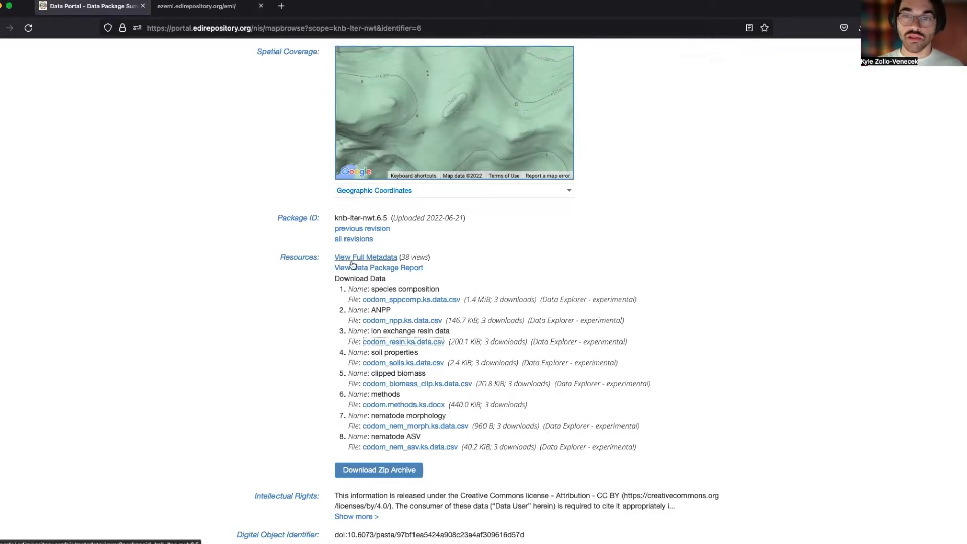
{"action": "scroll", "coordinate": [351, 264], "scroll_direction": "up", "scroll_amount": 3}
{"action": "scroll", "coordinate": [351, 272], "scroll_direction": "up", "scroll_amount": 8}
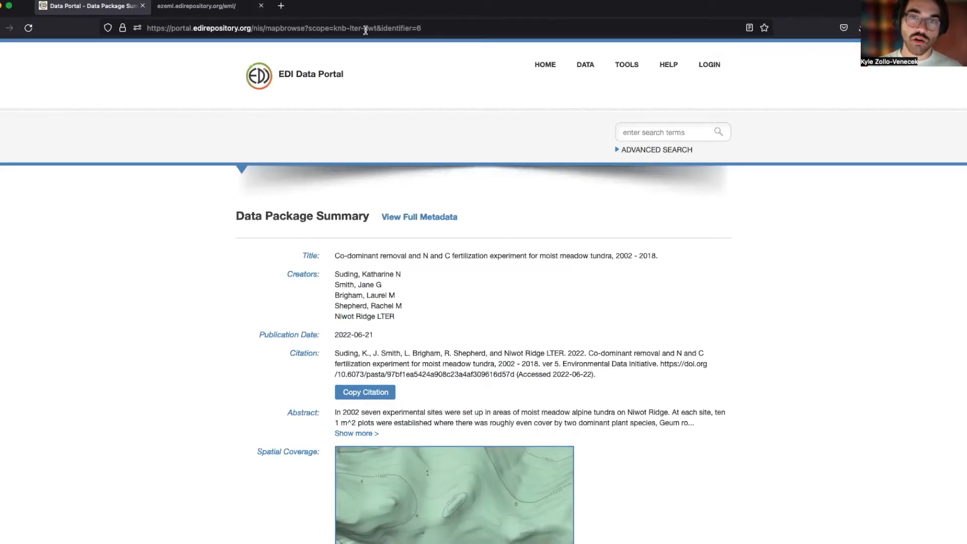
Log back in to ezEML with the saved EDI account credentials.
{"action": "left_click", "coordinate": [232, 6]}
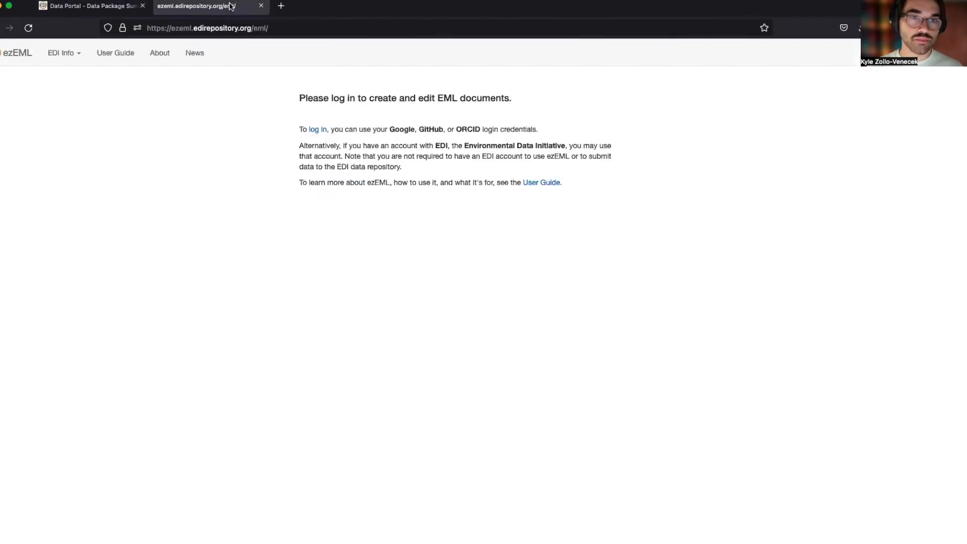
{"action": "left_click", "coordinate": [318, 129]}
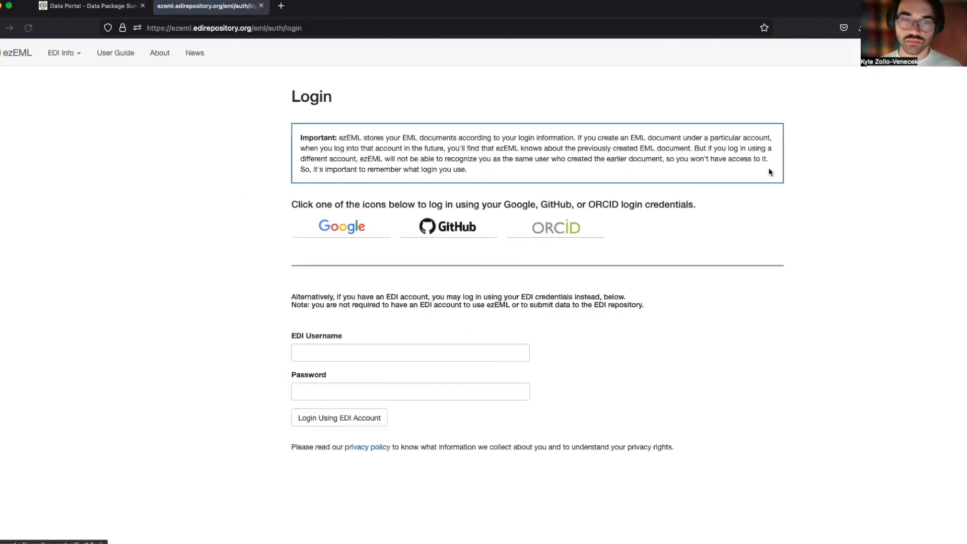
{"action": "left_click", "coordinate": [387, 359]}
{"action": "left_click", "coordinate": [332, 373]}
{"action": "left_click", "coordinate": [321, 421]}
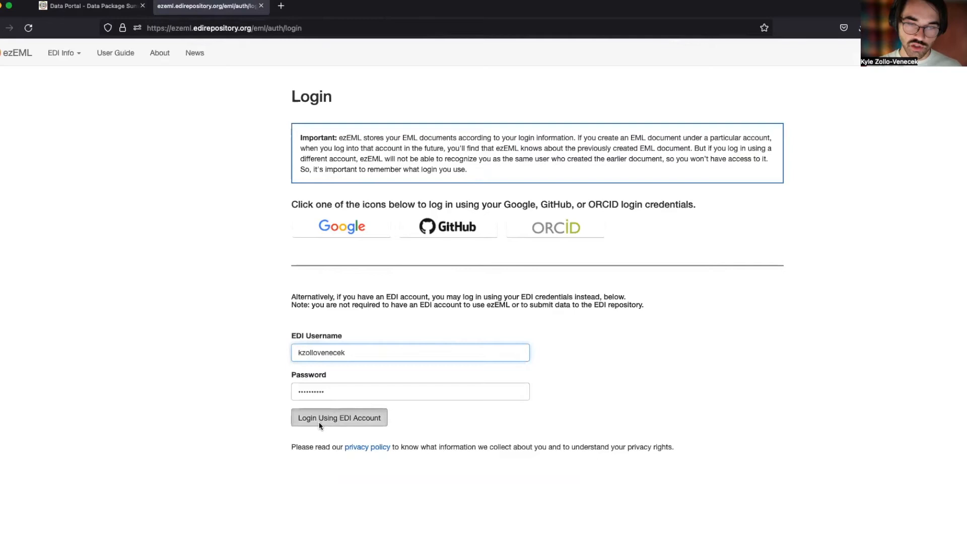
Fetch knb-lter-nwt.6.5 from EDI, replacing the existing copy and retrieving its associated data files.
{"action": "left_click", "coordinate": [167, 53]}
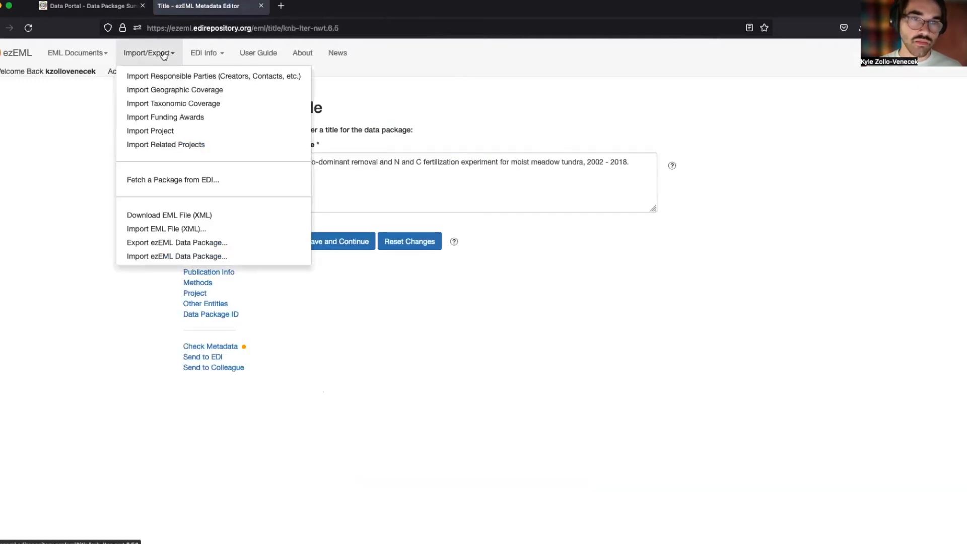
{"action": "left_click", "coordinate": [155, 176]}
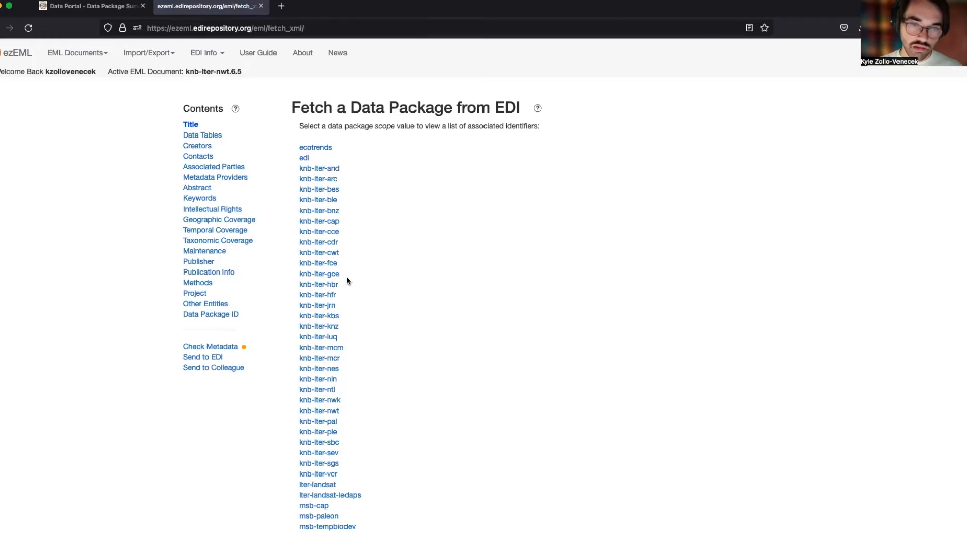
{"action": "scroll", "coordinate": [343, 290], "scroll_direction": "down", "scroll_amount": 1}
{"action": "left_click", "coordinate": [330, 379]}
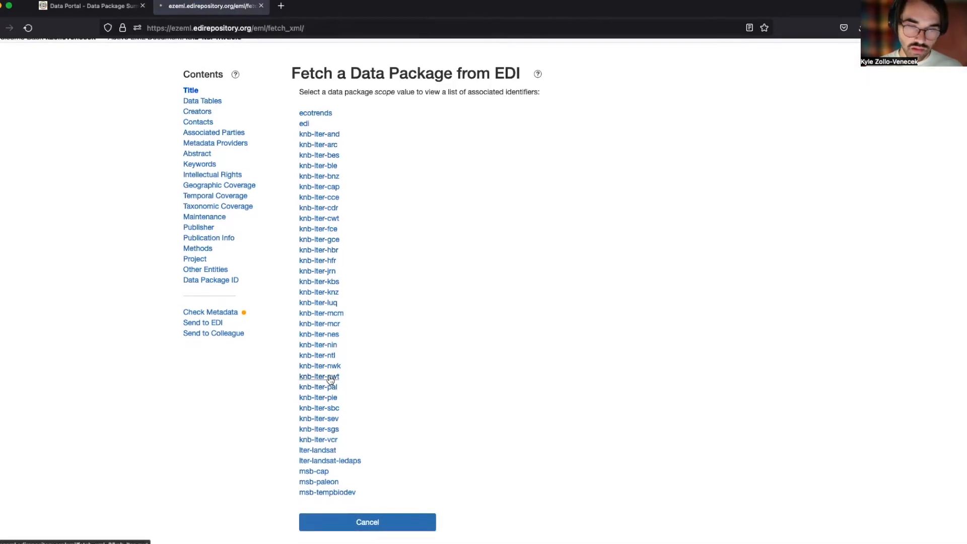
{"action": "left_click", "coordinate": [333, 202]}
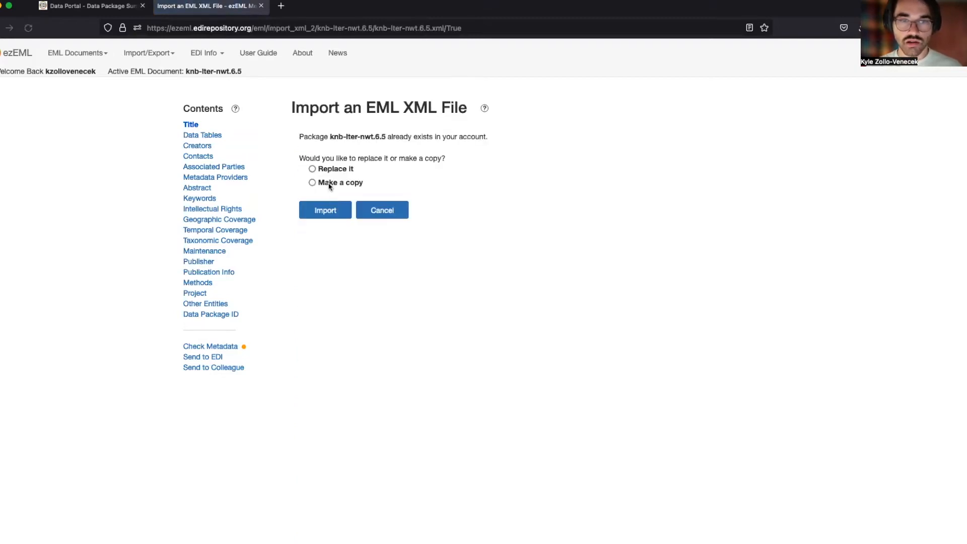
{"action": "left_click", "coordinate": [312, 170]}
{"action": "left_click", "coordinate": [335, 213]}
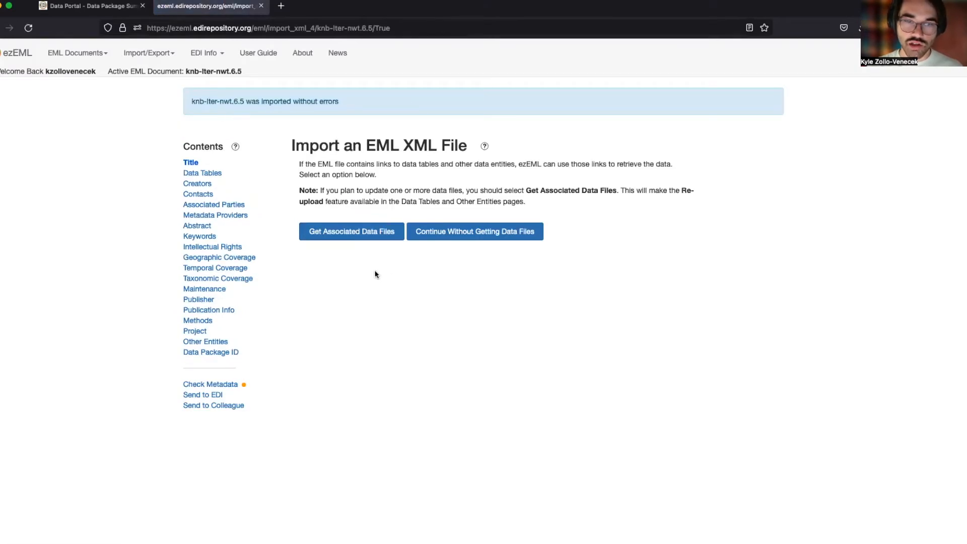
{"action": "left_click", "coordinate": [350, 236]}
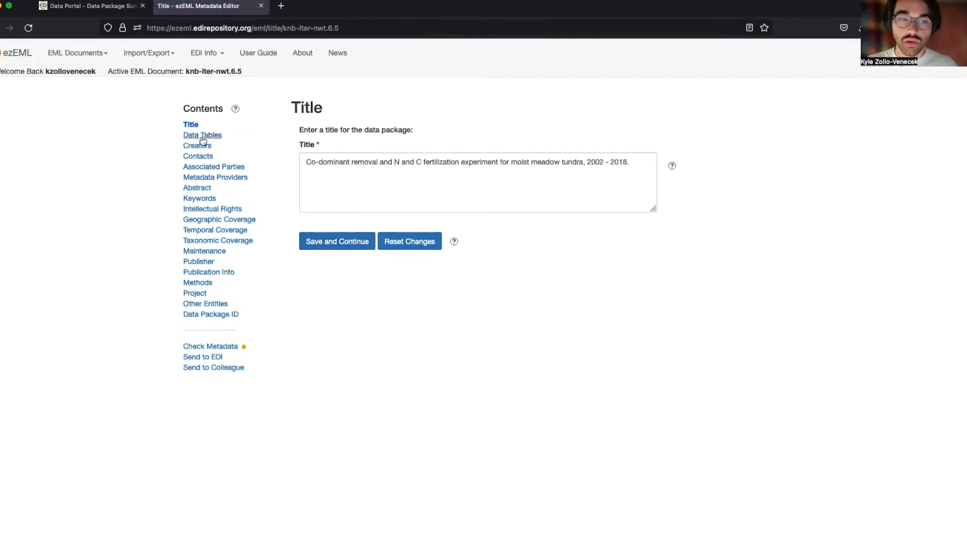
Save the data package ID knb-lter-nwt.6.5 unchanged and list its five data tables.
{"action": "left_click", "coordinate": [207, 317]}
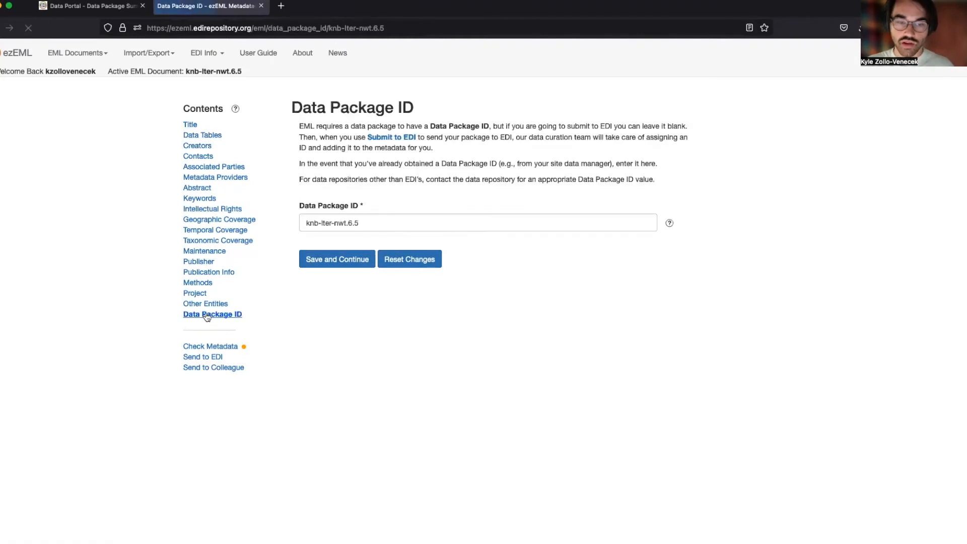
{"action": "left_click", "coordinate": [376, 220]}
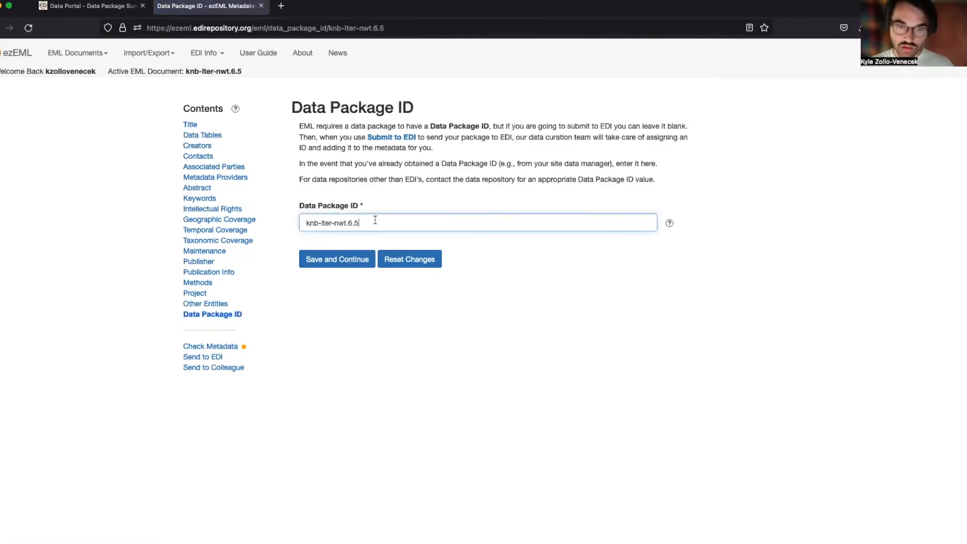
{"action": "left_click", "coordinate": [332, 261]}
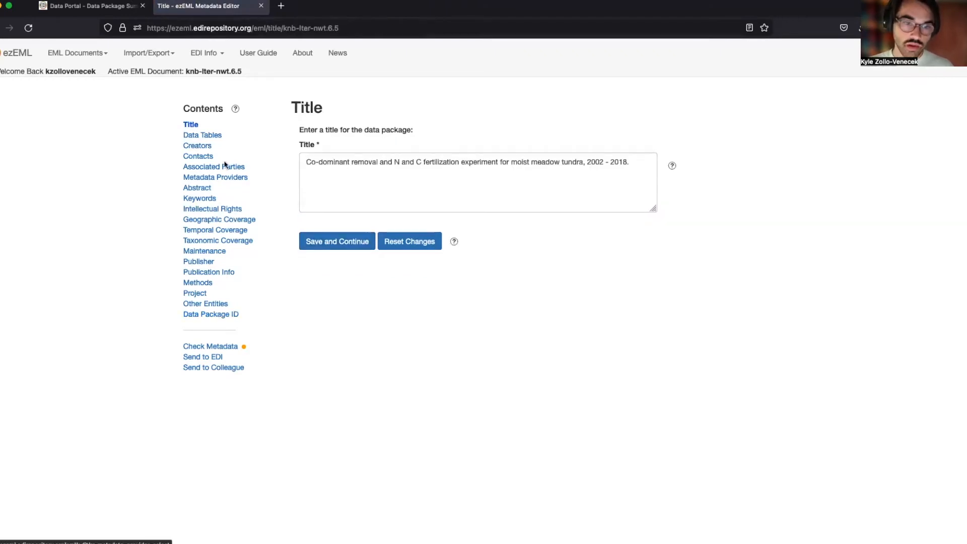
{"action": "left_click", "coordinate": [218, 137]}
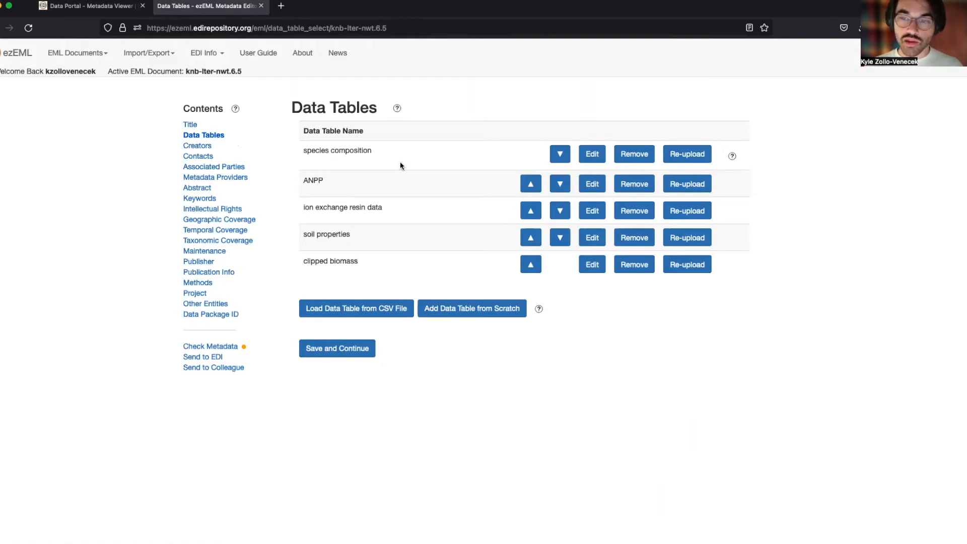
Re-upload the ANPP table from Desktop's codom_npp.ks.data.csv (1844 records) and save its properties.
{"action": "left_click", "coordinate": [682, 182]}
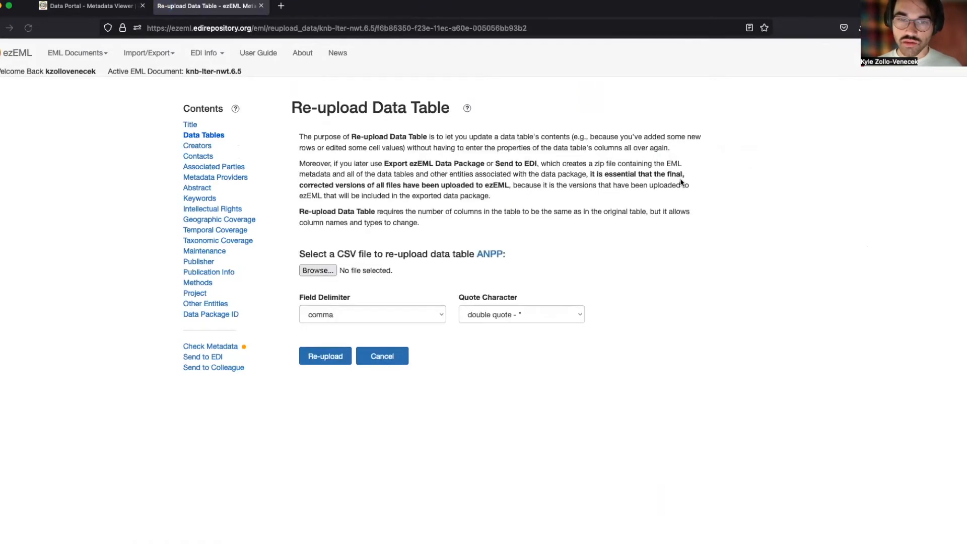
{"action": "left_click", "coordinate": [315, 271]}
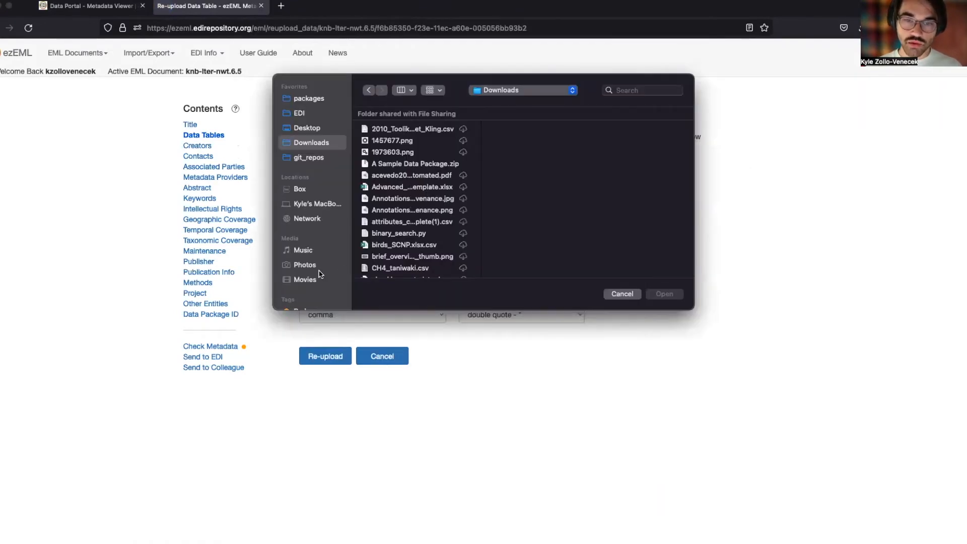
{"action": "left_click", "coordinate": [323, 129]}
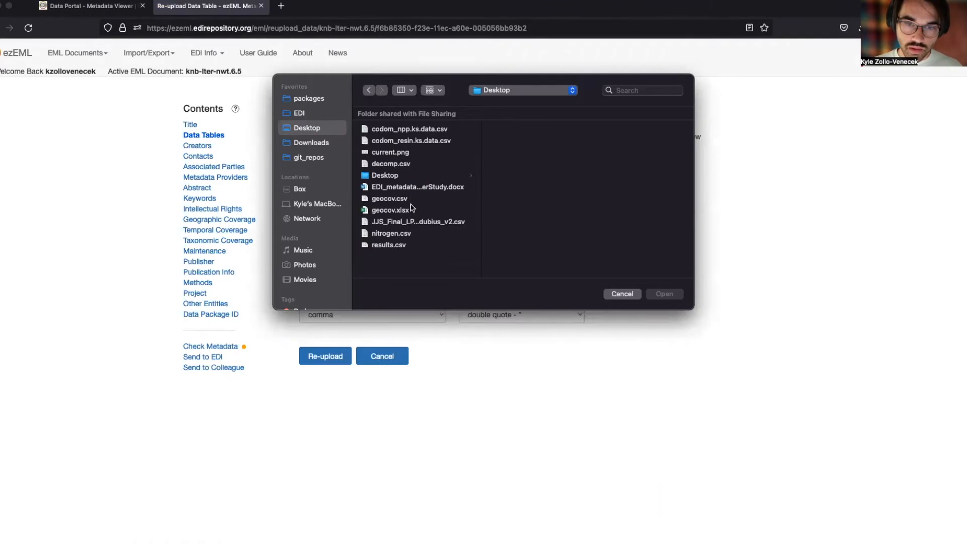
{"action": "left_click", "coordinate": [406, 130]}
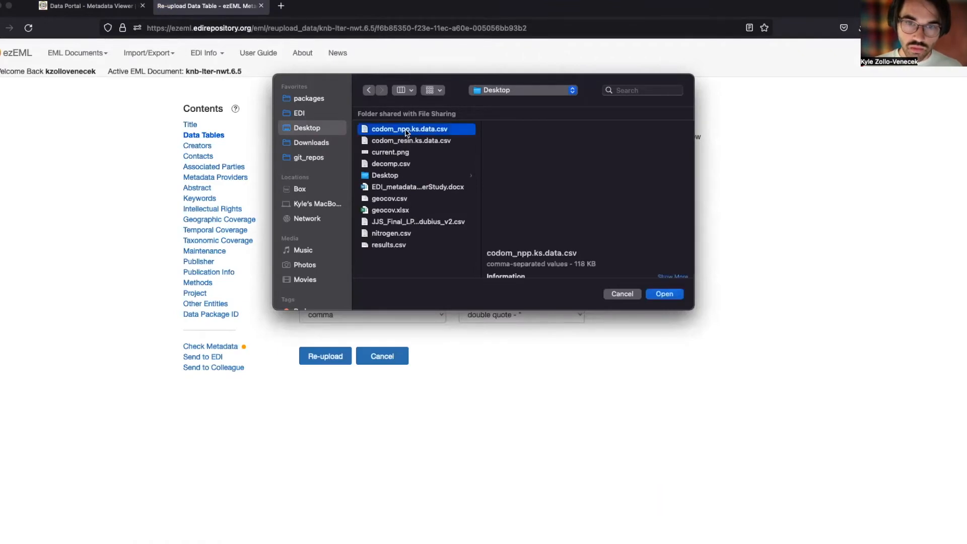
{"action": "left_click", "coordinate": [663, 294]}
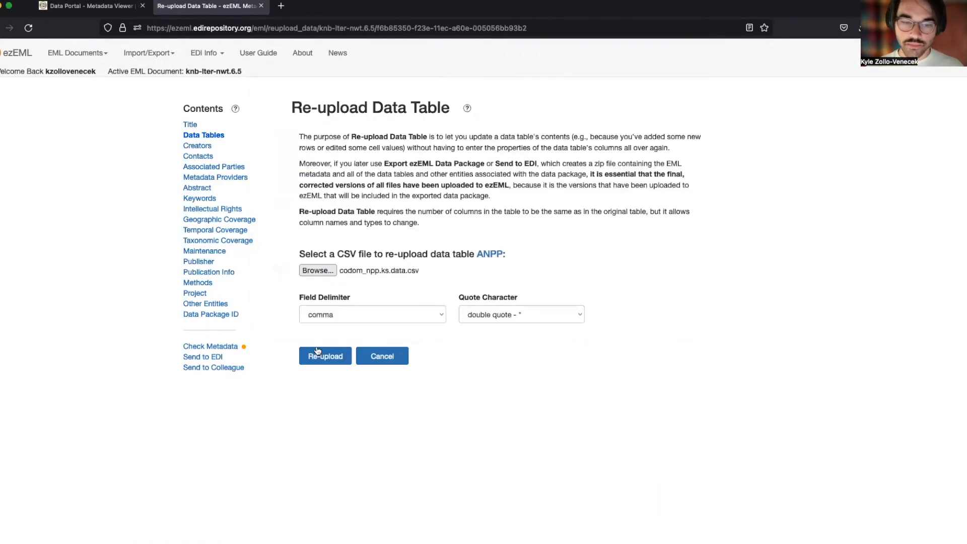
{"action": "left_click", "coordinate": [319, 353]}
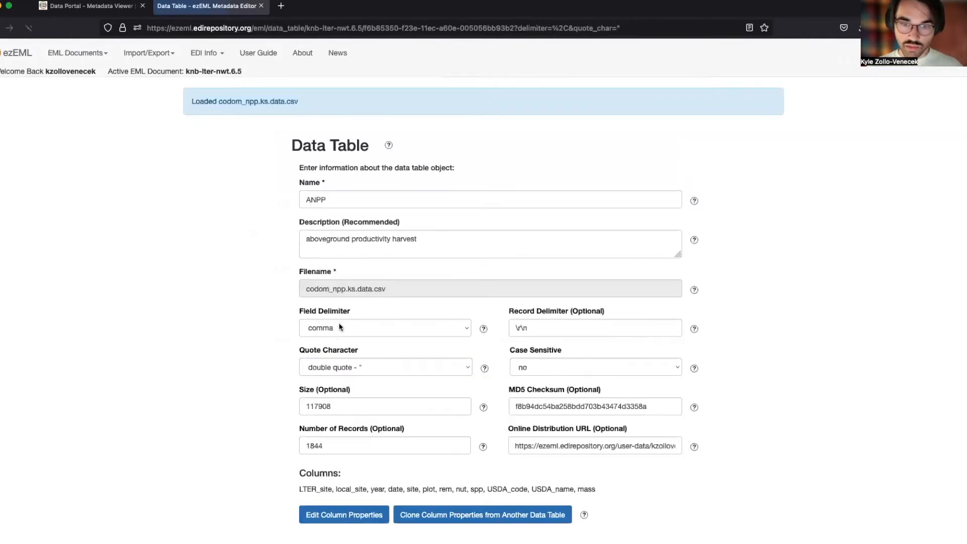
{"action": "scroll", "coordinate": [329, 207], "scroll_direction": "down", "scroll_amount": 2}
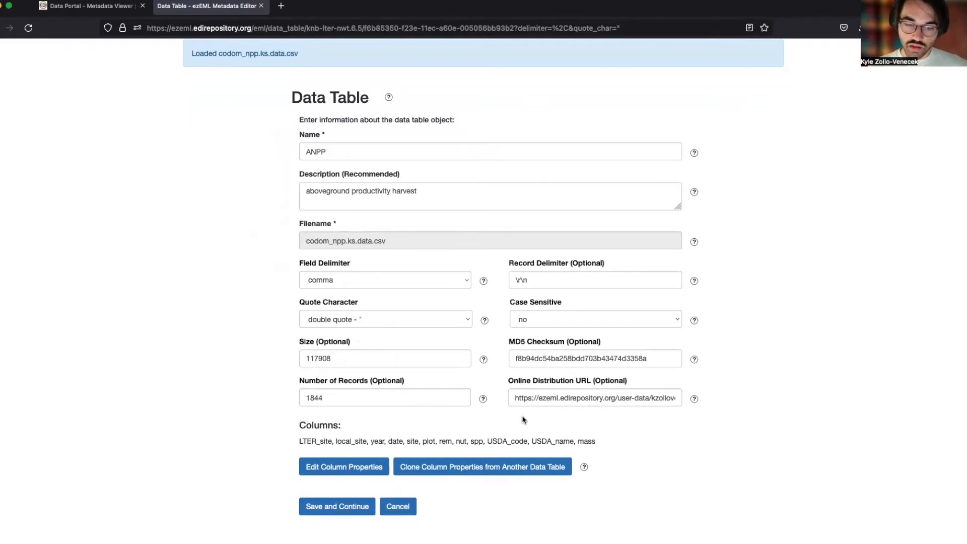
{"action": "left_click", "coordinate": [338, 508]}
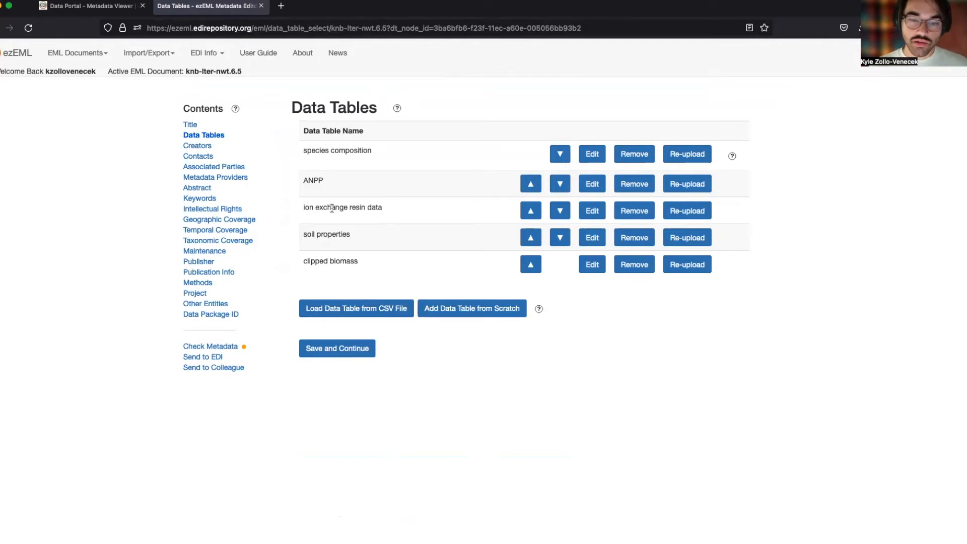
Load codom_resin.ks.data.csv as a new data table.
{"action": "left_click", "coordinate": [358, 315]}
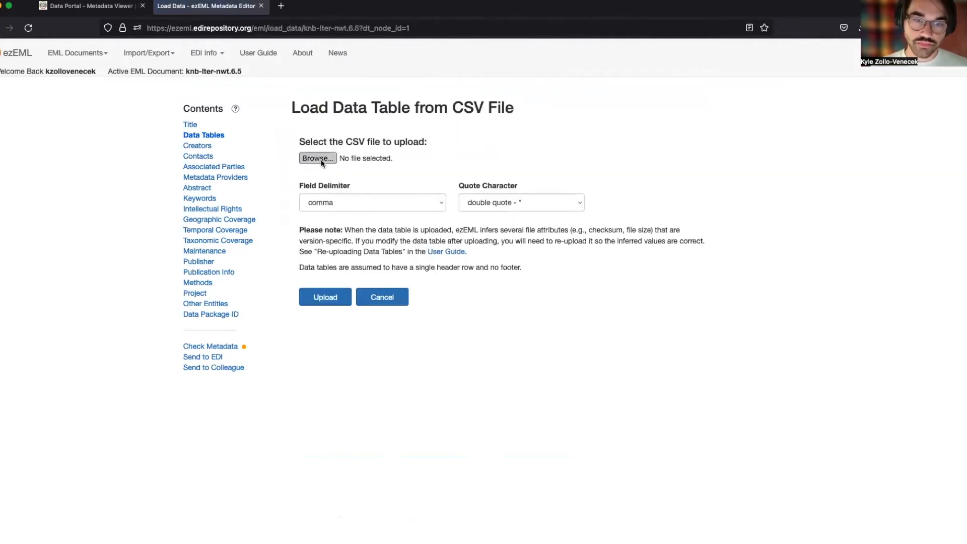
{"action": "left_click", "coordinate": [321, 159]}
{"action": "double_click", "coordinate": [383, 141]}
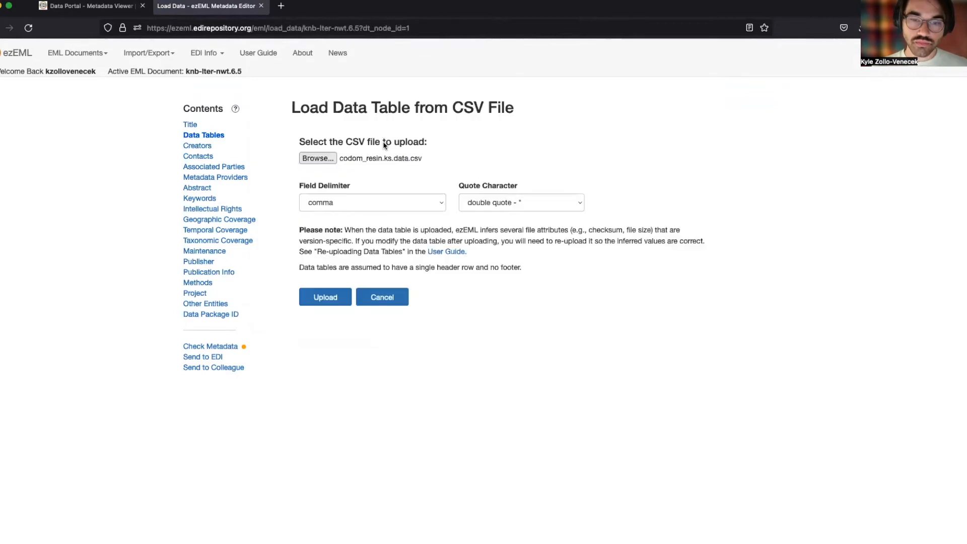
{"action": "left_click", "coordinate": [320, 297]}
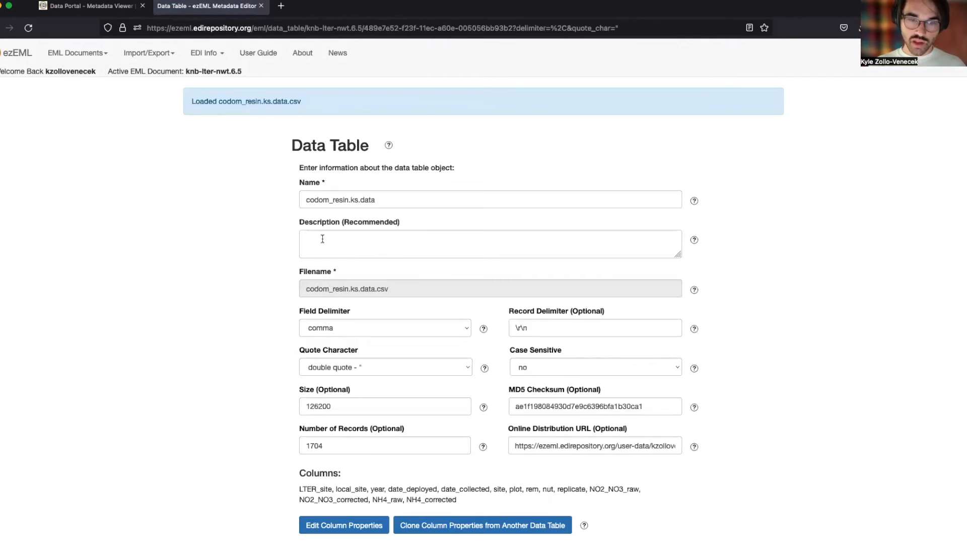
Review the site column's properties in codom_resin.ks.data's column list.
{"action": "left_click", "coordinate": [321, 528]}
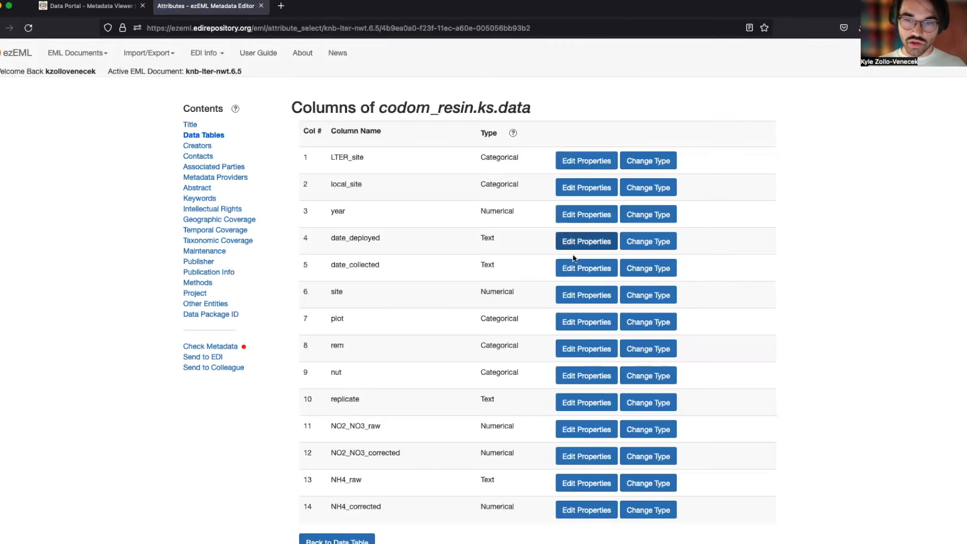
{"action": "left_click", "coordinate": [580, 295]}
{"action": "scroll", "coordinate": [546, 300], "scroll_direction": "down", "scroll_amount": 2}
{"action": "scroll", "coordinate": [580, 300], "scroll_direction": "up", "scroll_amount": 3}
{"action": "scroll", "coordinate": [383, 221], "scroll_direction": "down", "scroll_amount": 6}
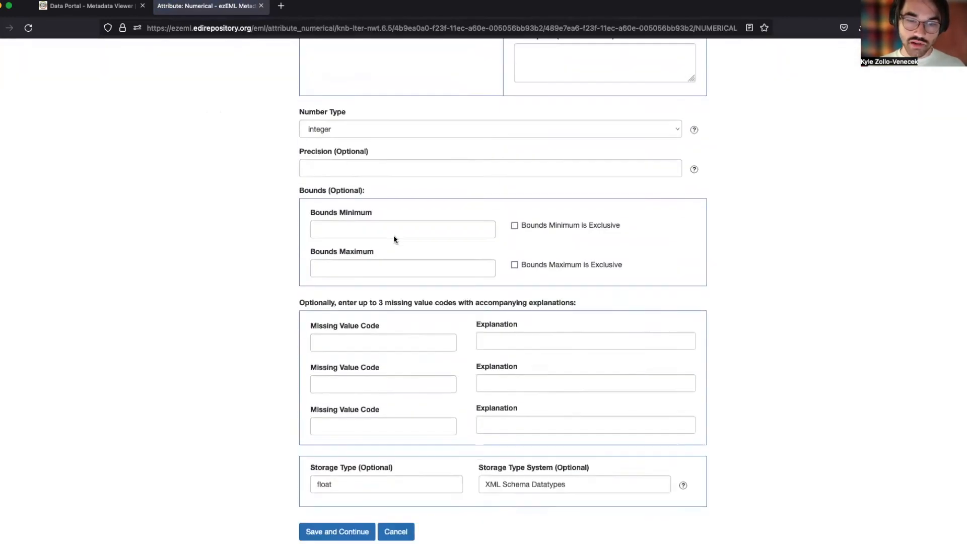
{"action": "scroll", "coordinate": [395, 239], "scroll_direction": "down", "scroll_amount": 1}
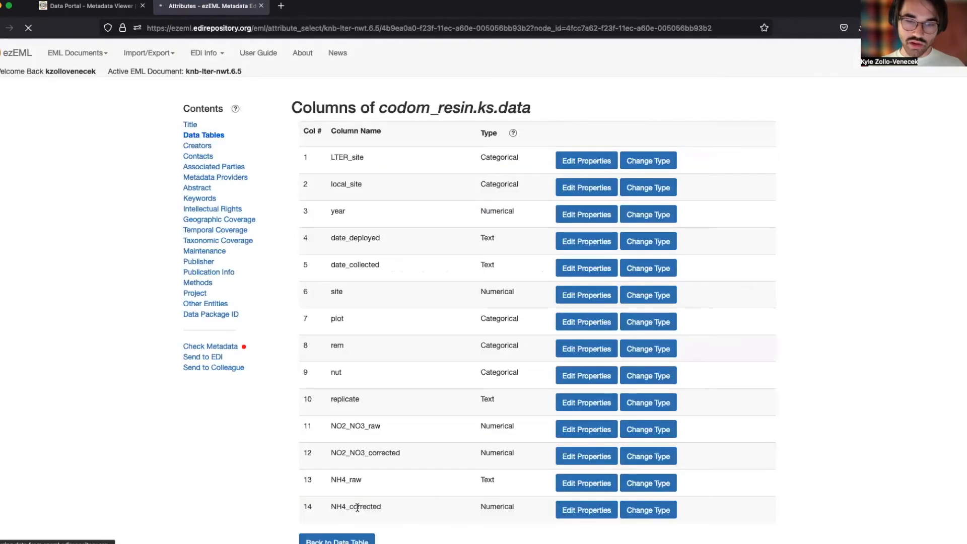
Save codom_resin.ks.data (1704 records, 14 columns) to the package and reopen it for editing.
{"action": "left_click", "coordinate": [347, 526]}
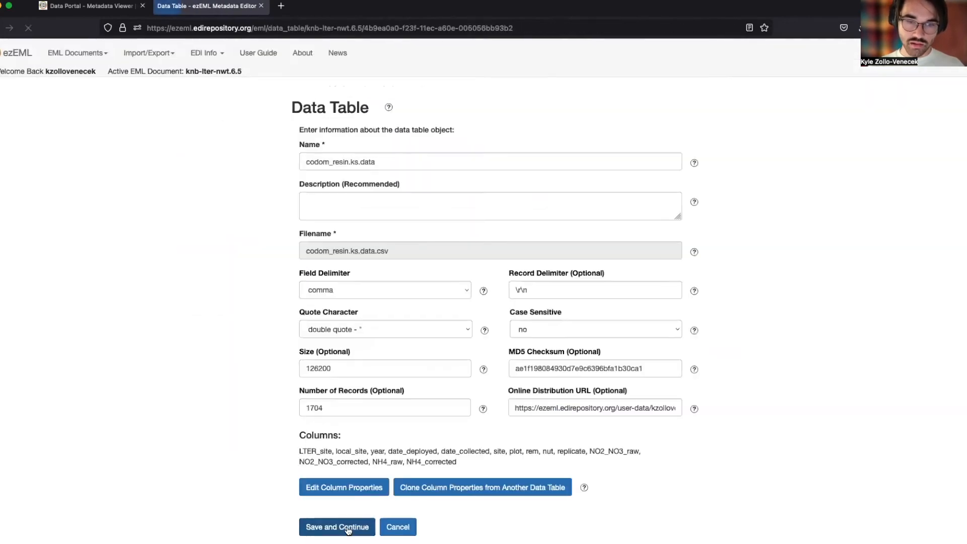
{"action": "left_click", "coordinate": [342, 529]}
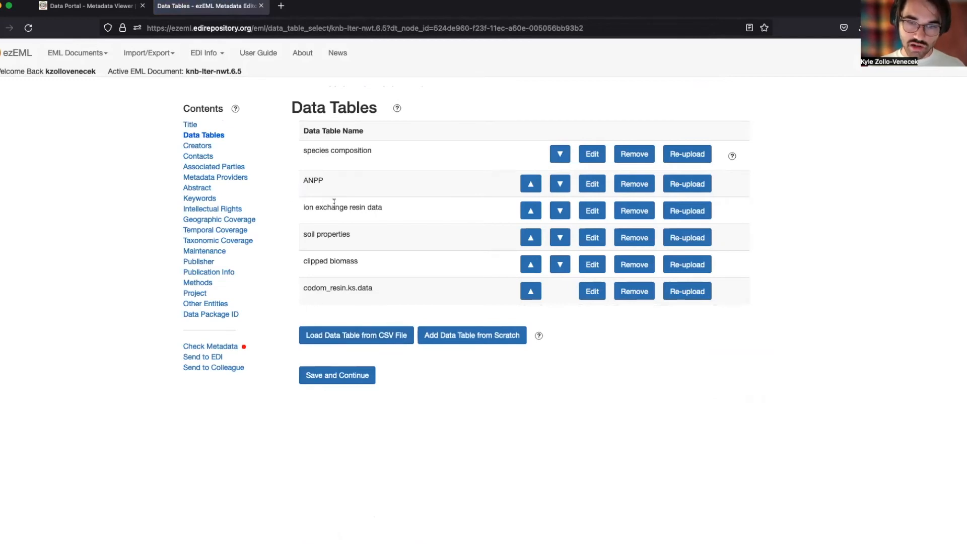
{"action": "left_click", "coordinate": [596, 294]}
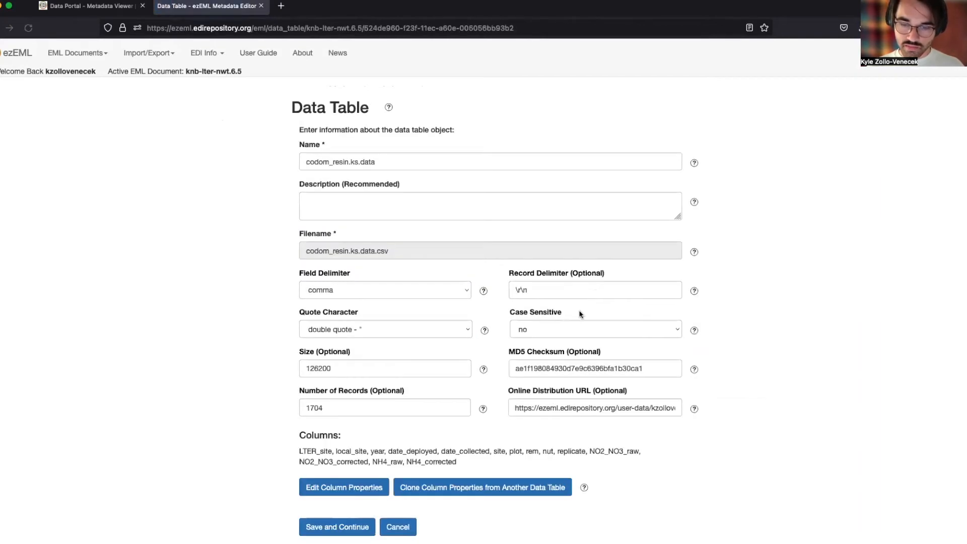
{"action": "scroll", "coordinate": [579, 313], "scroll_direction": "down", "scroll_amount": 1}
Choose the ion exchange resin data table in knb-lter-nwt.6.5 as the column-property source.
{"action": "left_click", "coordinate": [443, 474]}
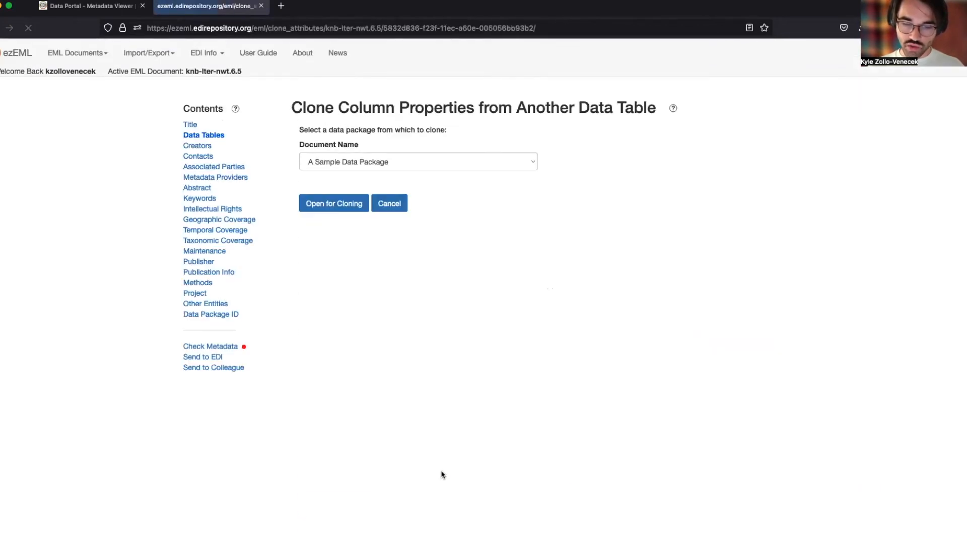
{"action": "left_click", "coordinate": [420, 162]}
{"action": "scroll", "coordinate": [448, 200], "scroll_direction": "down", "scroll_amount": 10}
{"action": "scroll", "coordinate": [442, 218], "scroll_direction": "down", "scroll_amount": 6}
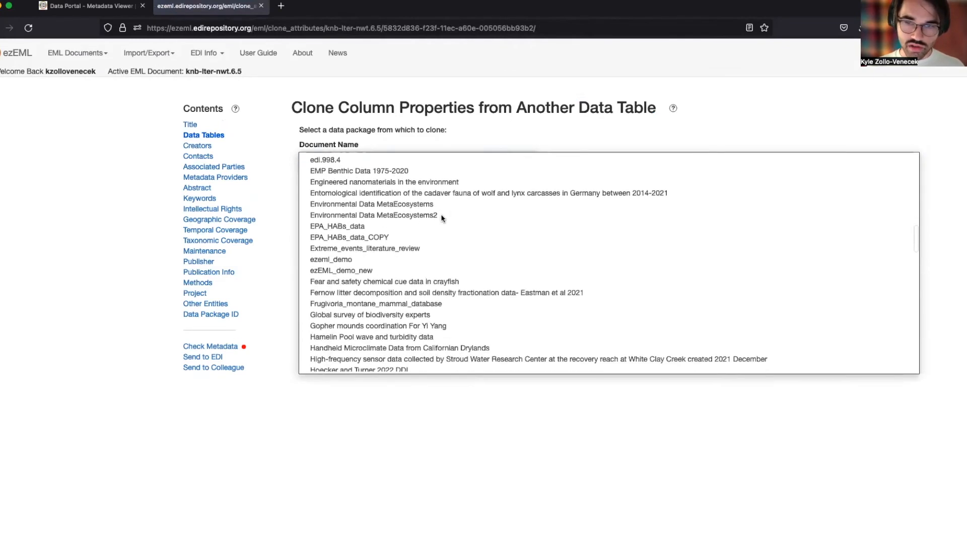
{"action": "scroll", "coordinate": [438, 216], "scroll_direction": "down", "scroll_amount": 5}
{"action": "left_click", "coordinate": [355, 271]}
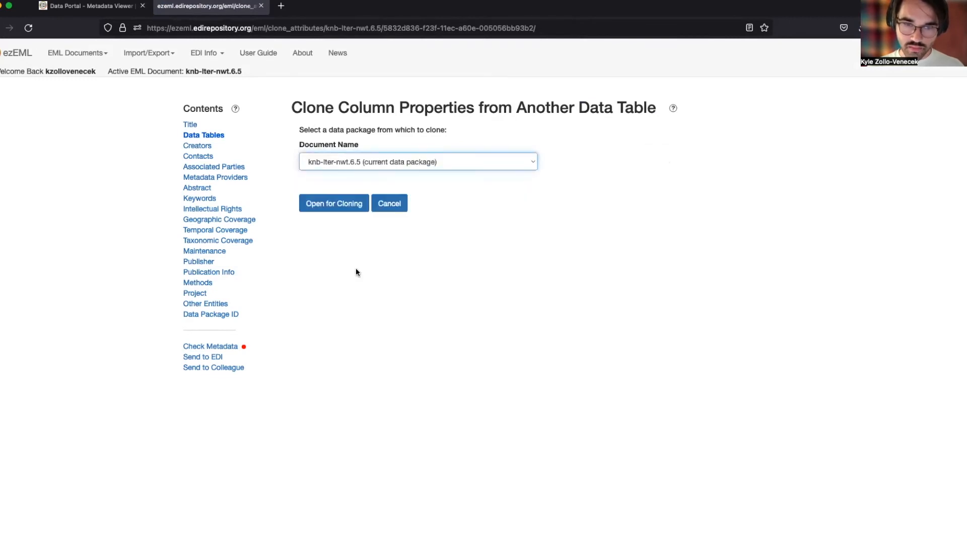
{"action": "left_click", "coordinate": [346, 204]}
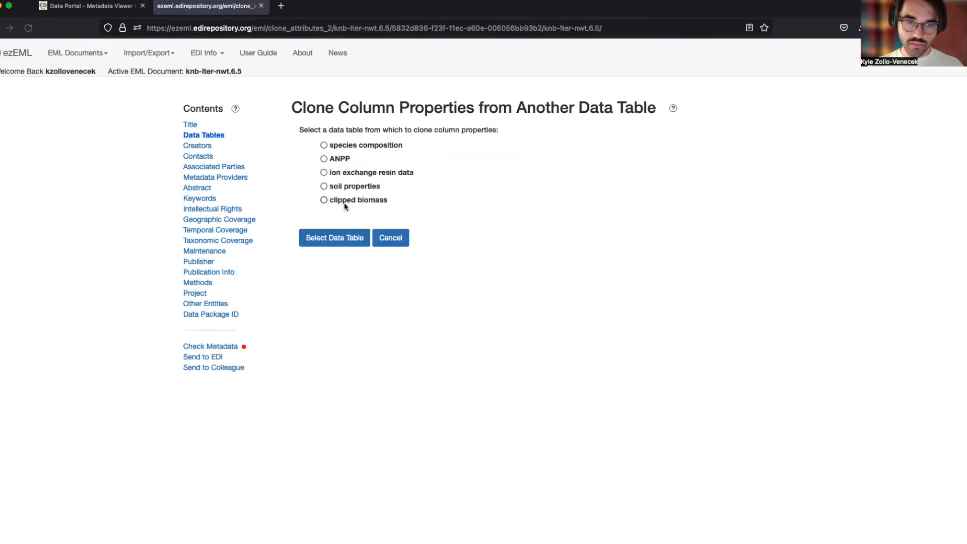
{"action": "left_click", "coordinate": [324, 173]}
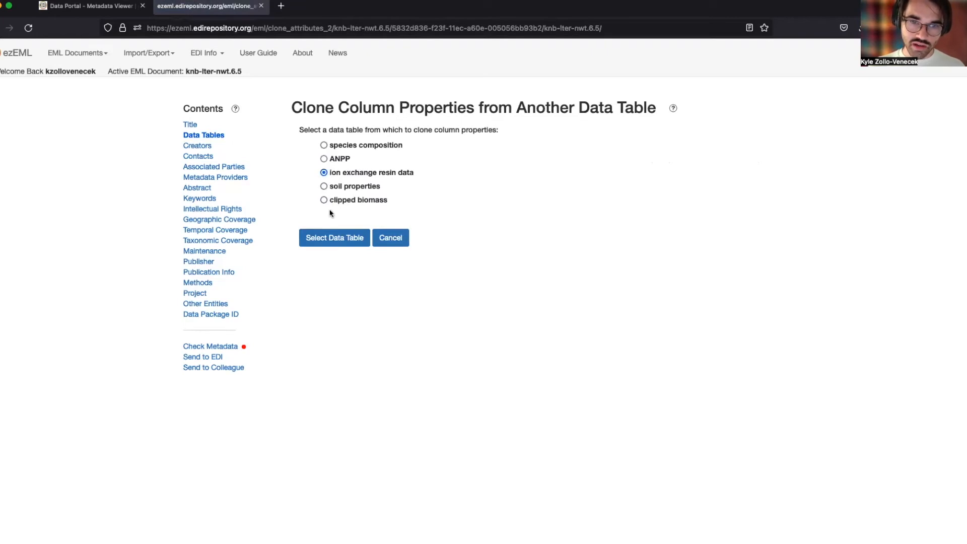
{"action": "left_click", "coordinate": [323, 239]}
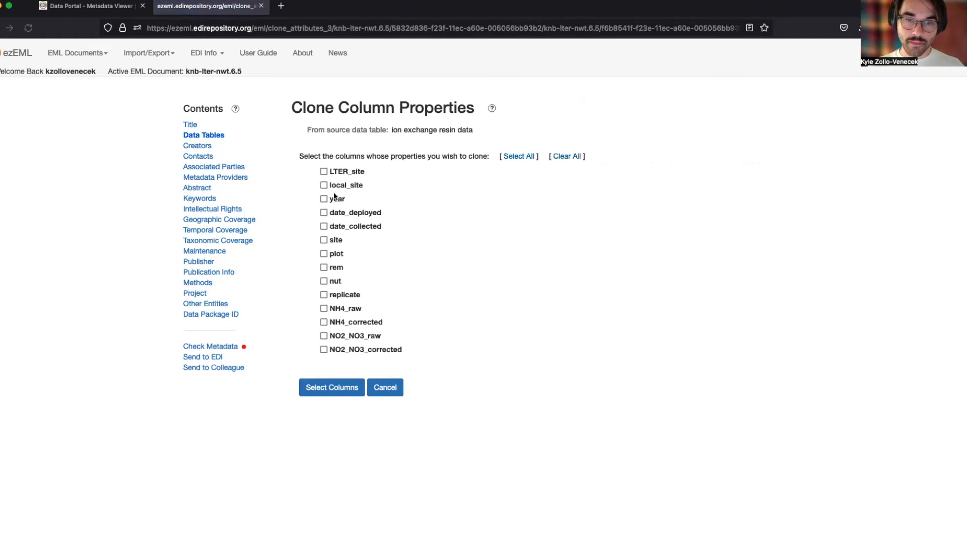
Select all 14 columns and clone their properties onto codom_resin.ks.data.
{"action": "left_click", "coordinate": [519, 158]}
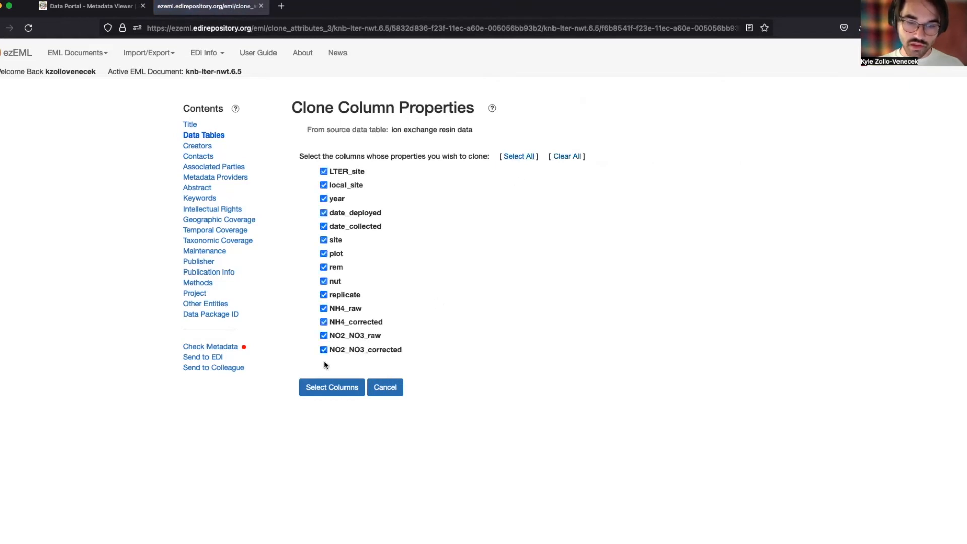
{"action": "left_click", "coordinate": [321, 390]}
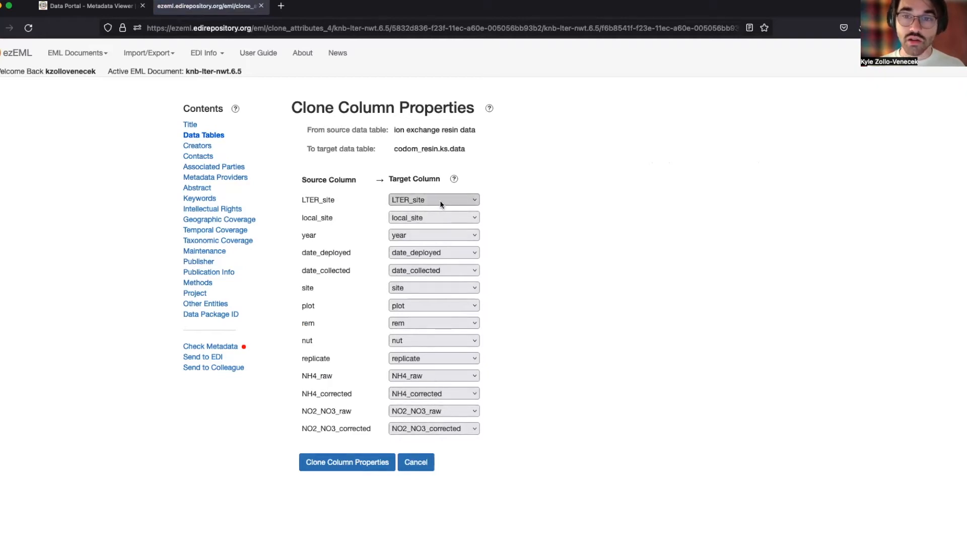
{"action": "left_click", "coordinate": [370, 464]}
{"action": "left_click", "coordinate": [560, 311]}
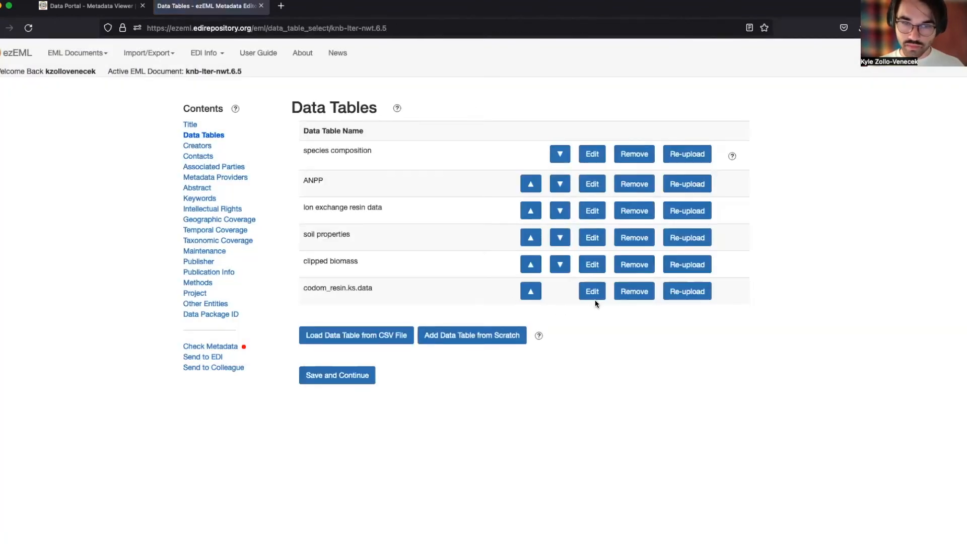
{"action": "left_click", "coordinate": [591, 291]}
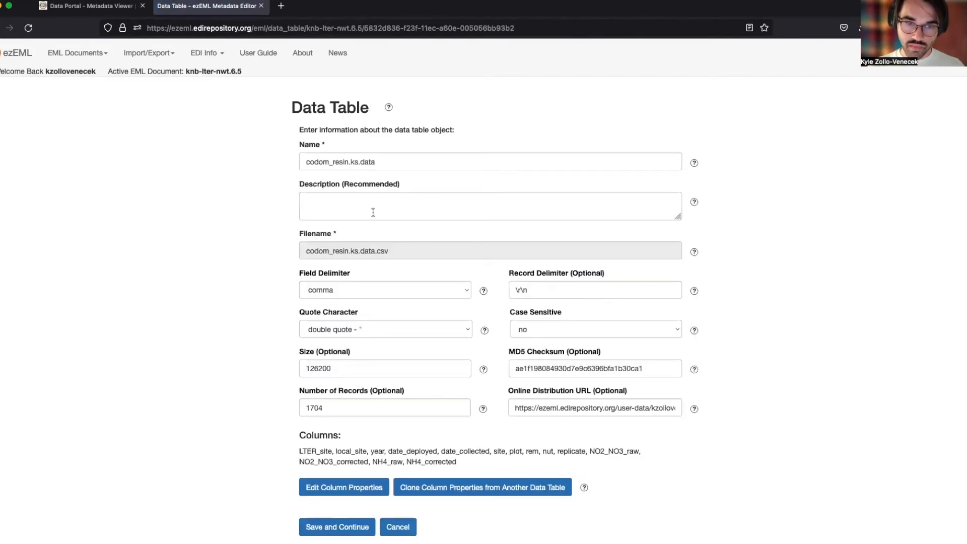
{"action": "scroll", "coordinate": [395, 267], "scroll_direction": "down", "scroll_amount": 2}
{"action": "left_click", "coordinate": [338, 465]}
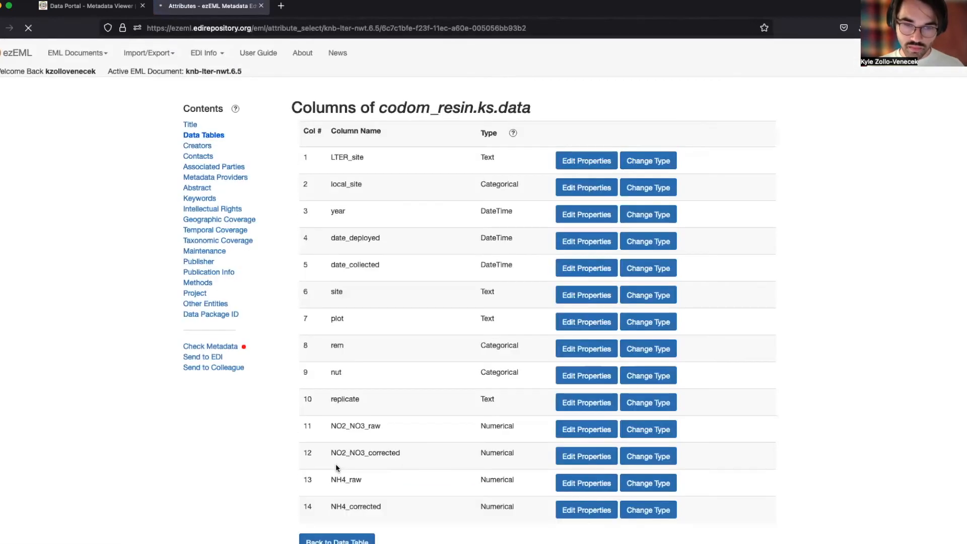
{"action": "left_click", "coordinate": [574, 300]}
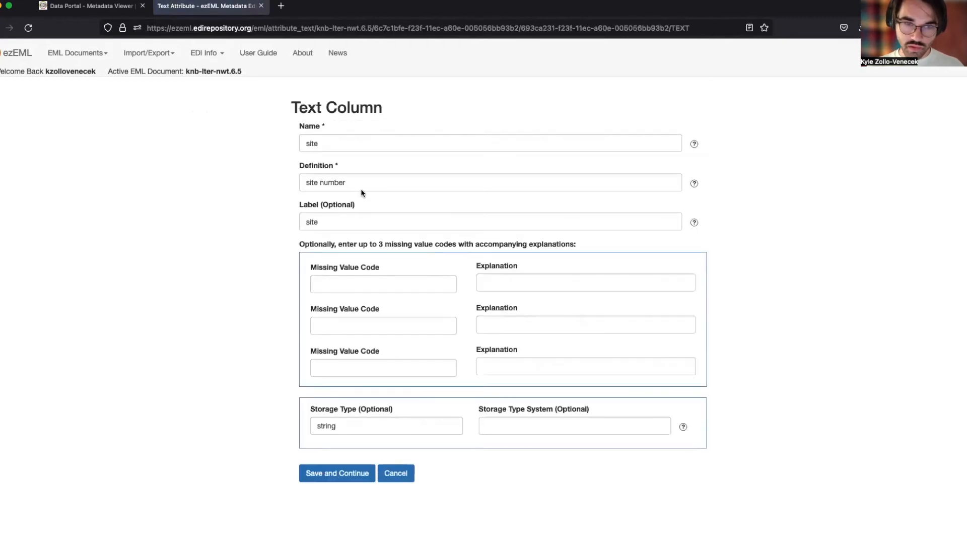
{"action": "left_click", "coordinate": [349, 473]}
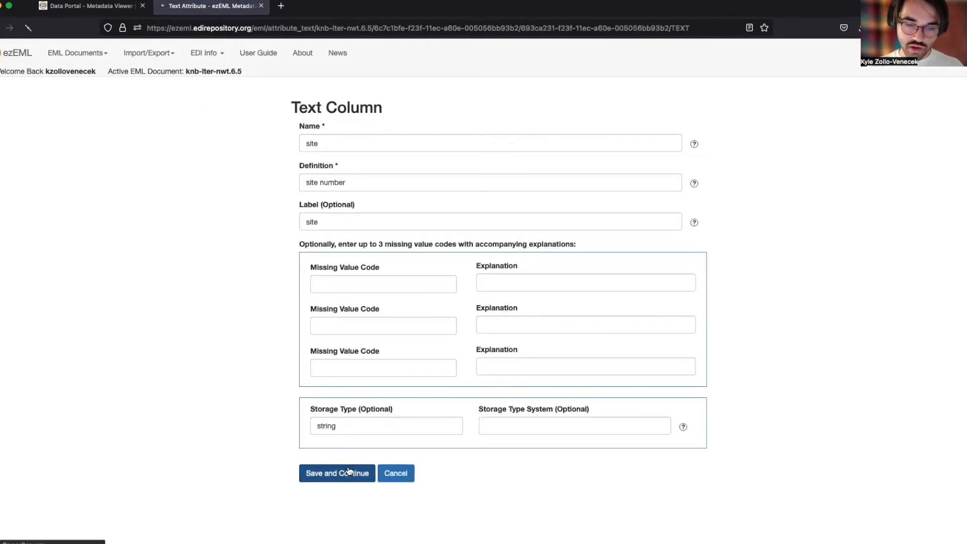
{"action": "left_click", "coordinate": [334, 538]}
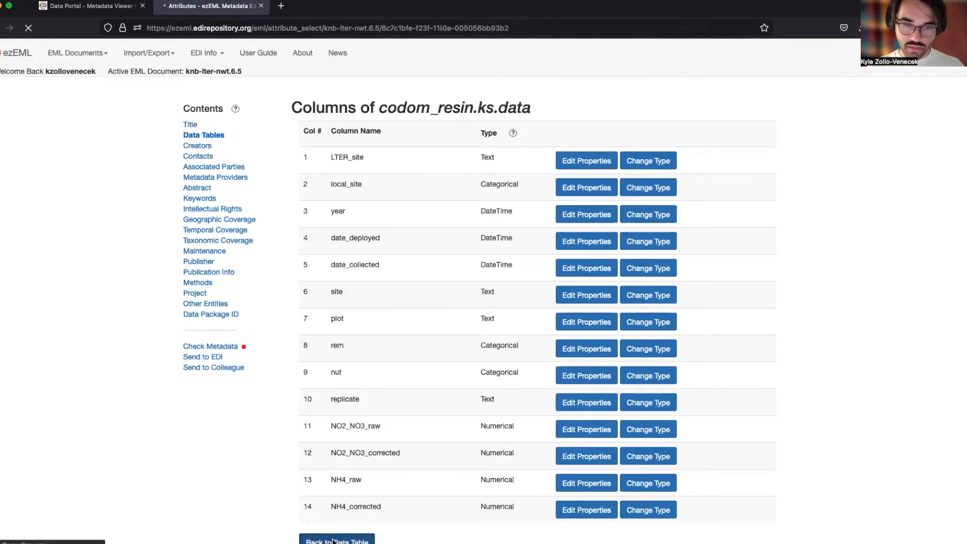
{"action": "left_click", "coordinate": [354, 533]}
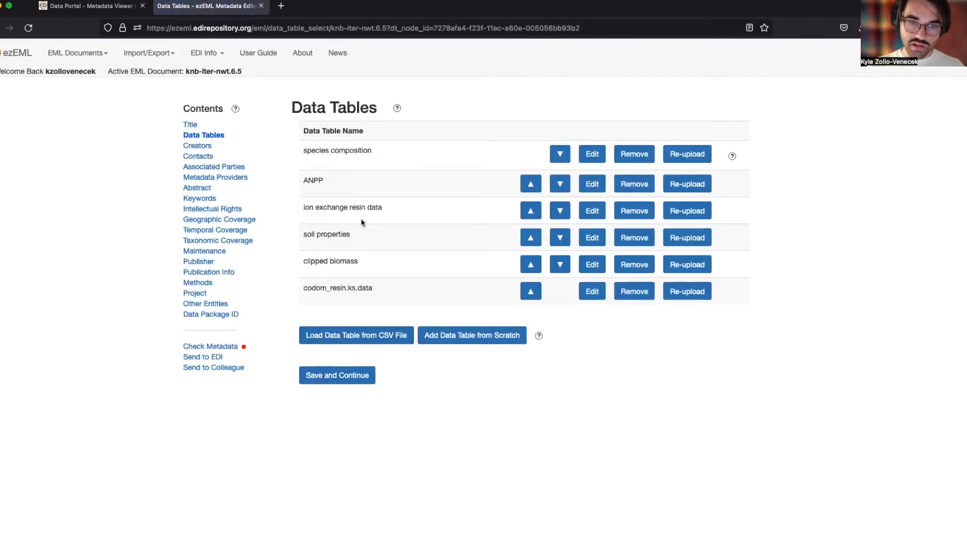
Rename codom_resin.ks.data to 'ion exchange resin data' and save it.
{"action": "left_click_drag", "start_coordinate": [303, 210], "coordinate": [387, 213]}
{"action": "key", "text": "super+c"}
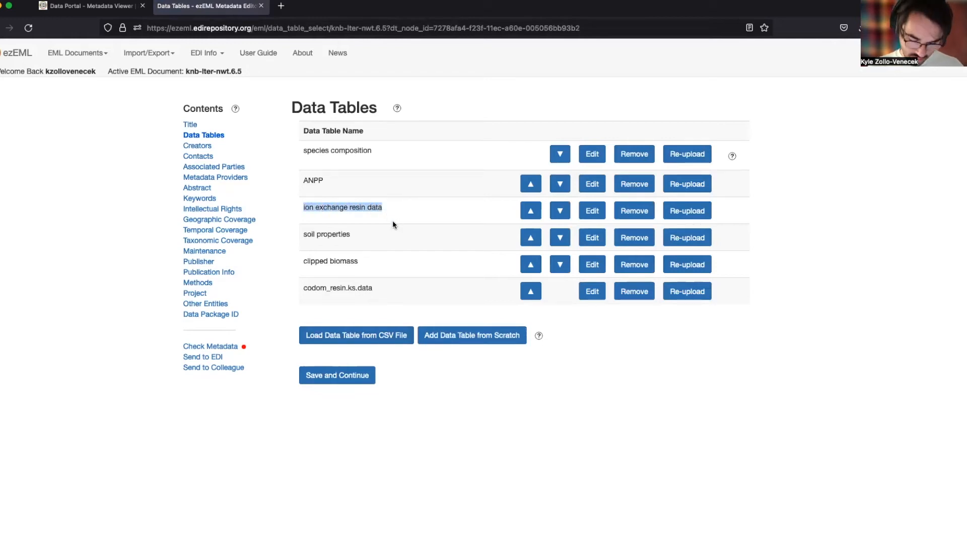
{"action": "left_click", "coordinate": [590, 291]}
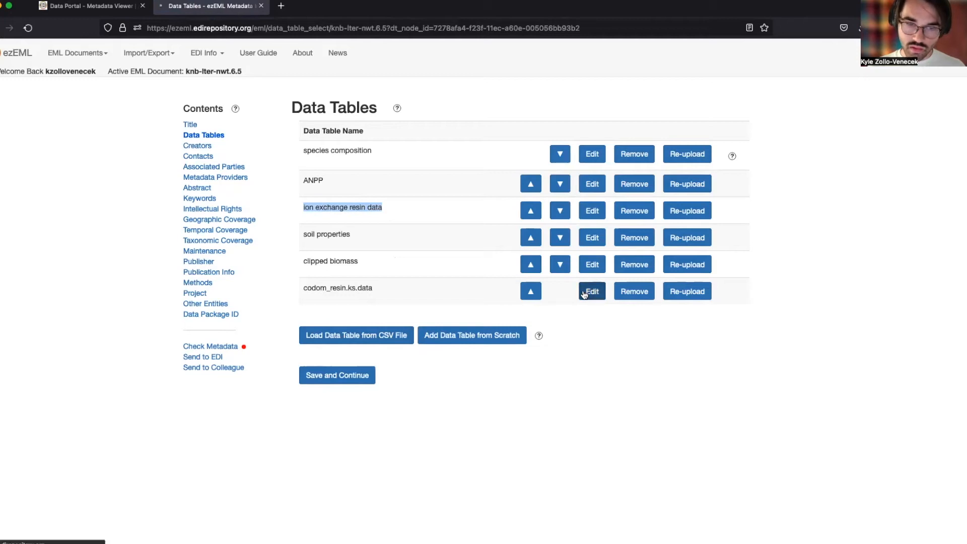
{"action": "left_click_drag", "start_coordinate": [376, 162], "coordinate": [306, 161]}
{"action": "key", "text": "super+v"}
{"action": "left_click", "coordinate": [312, 520]}
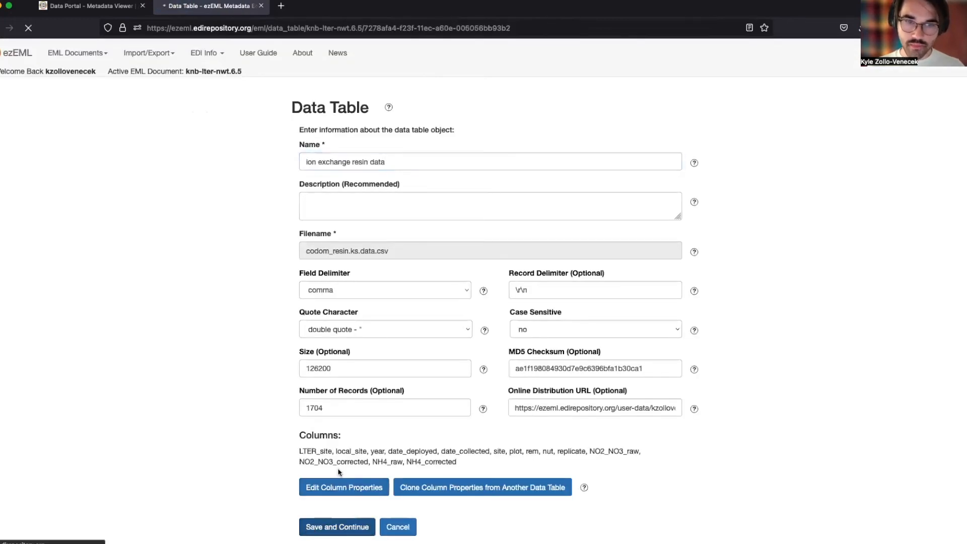
Copy the original table's description 'ion exchange resin data' into the new table and save.
{"action": "left_click", "coordinate": [586, 212]}
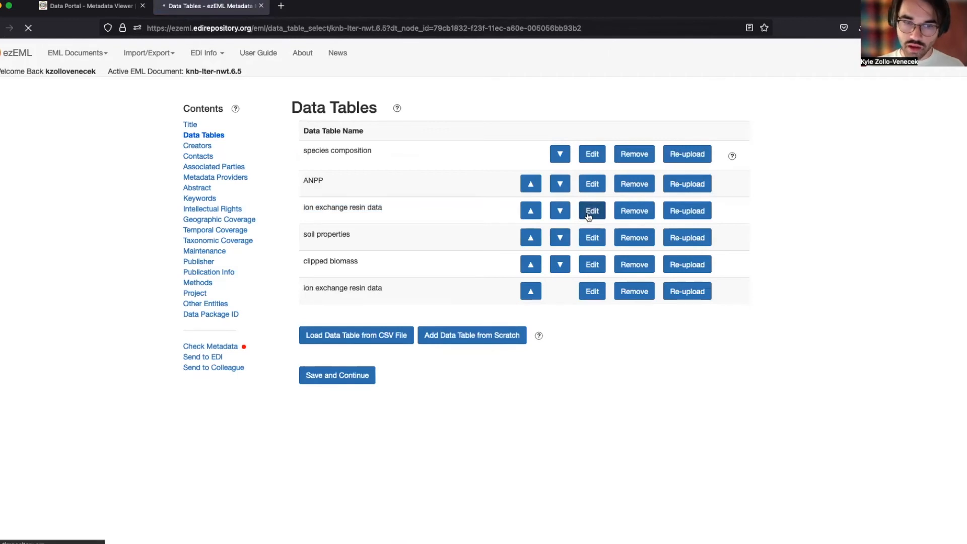
{"action": "left_click_drag", "start_coordinate": [386, 201], "coordinate": [304, 201]}
{"action": "key", "text": "super+c"}
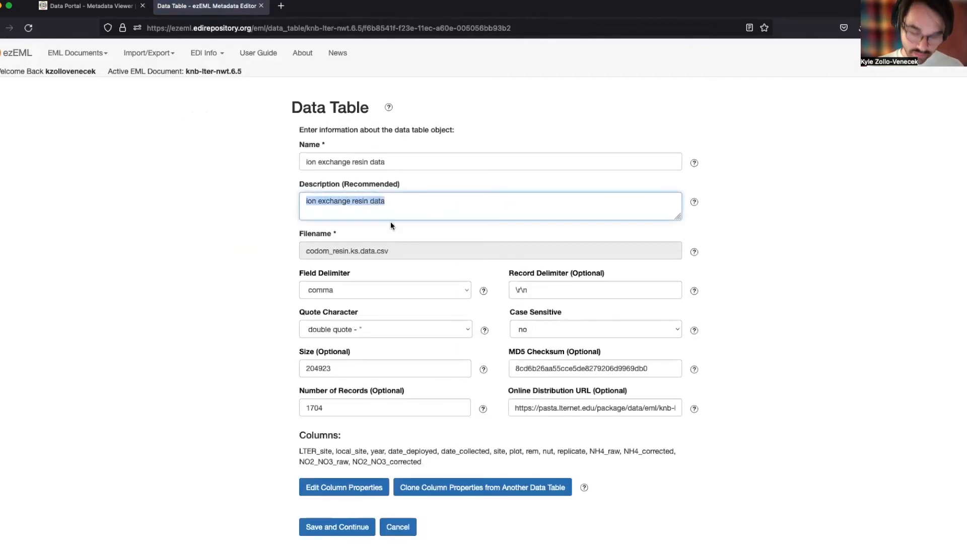
{"action": "left_click", "coordinate": [322, 527]}
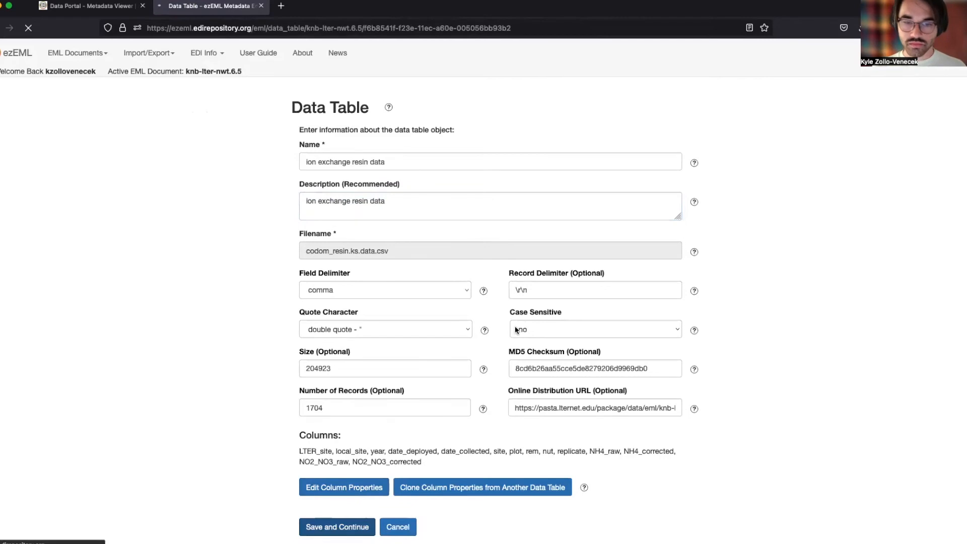
{"action": "left_click", "coordinate": [593, 291]}
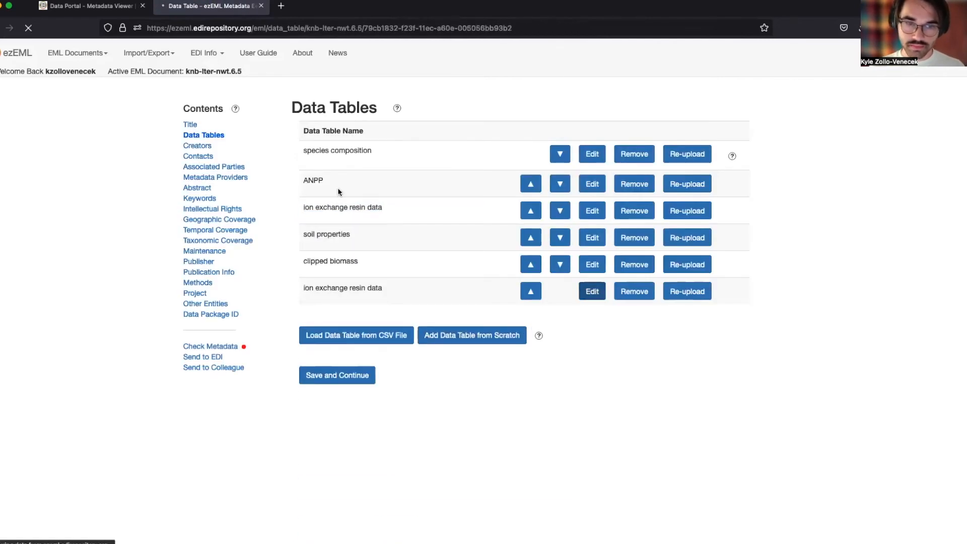
{"action": "left_click", "coordinate": [345, 201]}
{"action": "key", "text": "super+v"}
{"action": "left_click", "coordinate": [306, 527]}
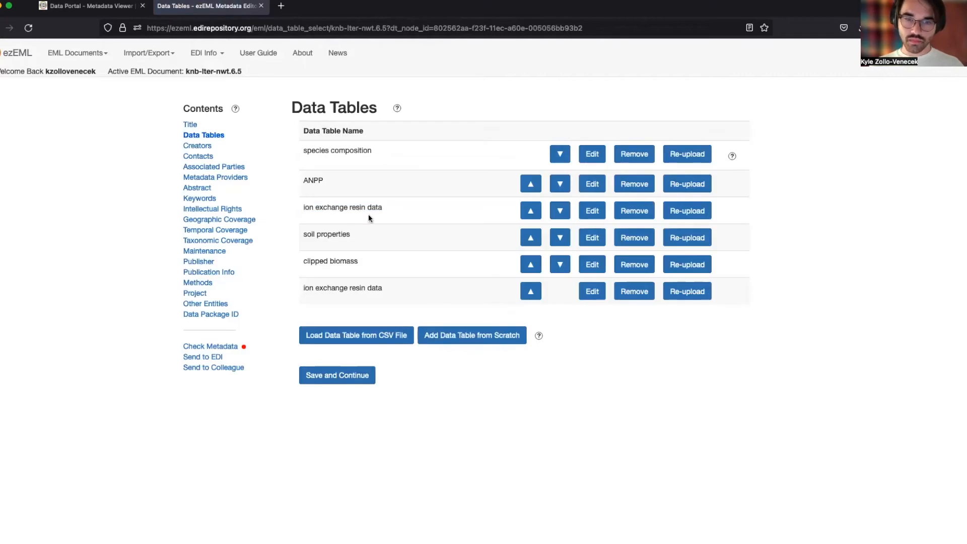
Delete the older duplicate resin table, move its replacement up to third place, and save.
{"action": "left_click", "coordinate": [649, 211]}
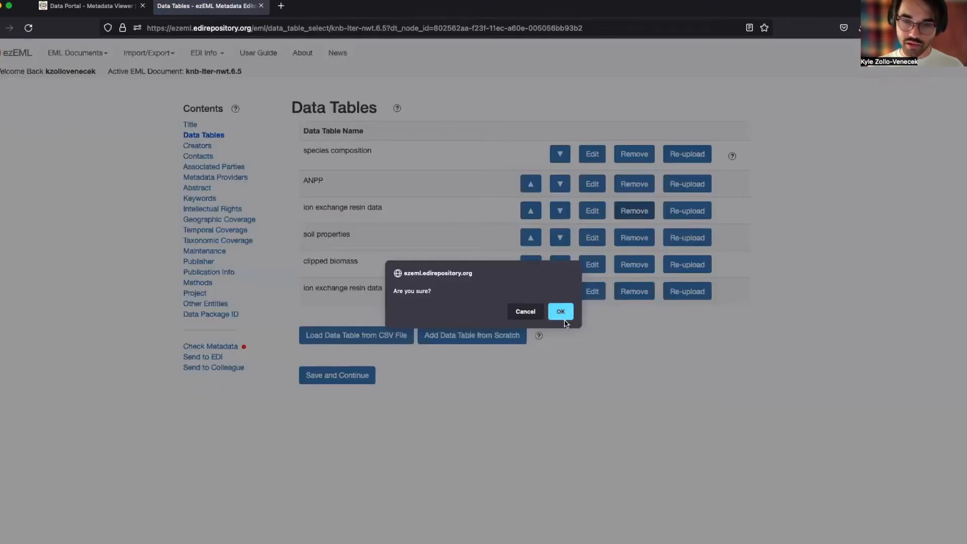
{"action": "left_click", "coordinate": [560, 312]}
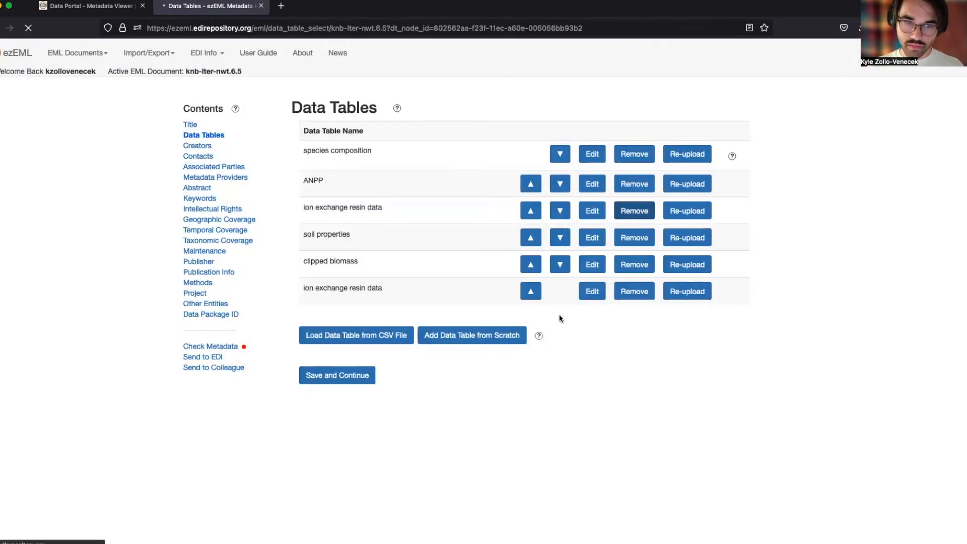
{"action": "left_click", "coordinate": [537, 266]}
{"action": "left_click", "coordinate": [532, 242]}
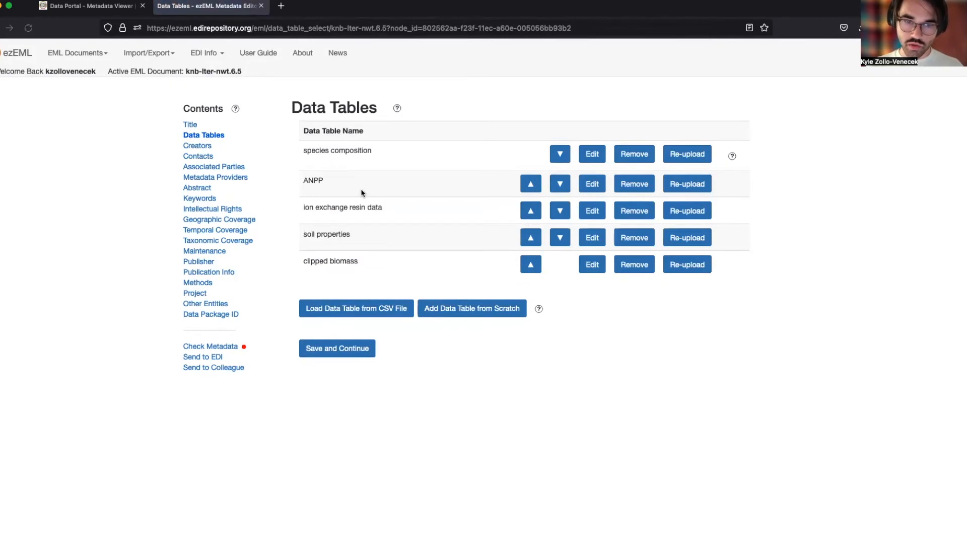
{"action": "left_click", "coordinate": [356, 354]}
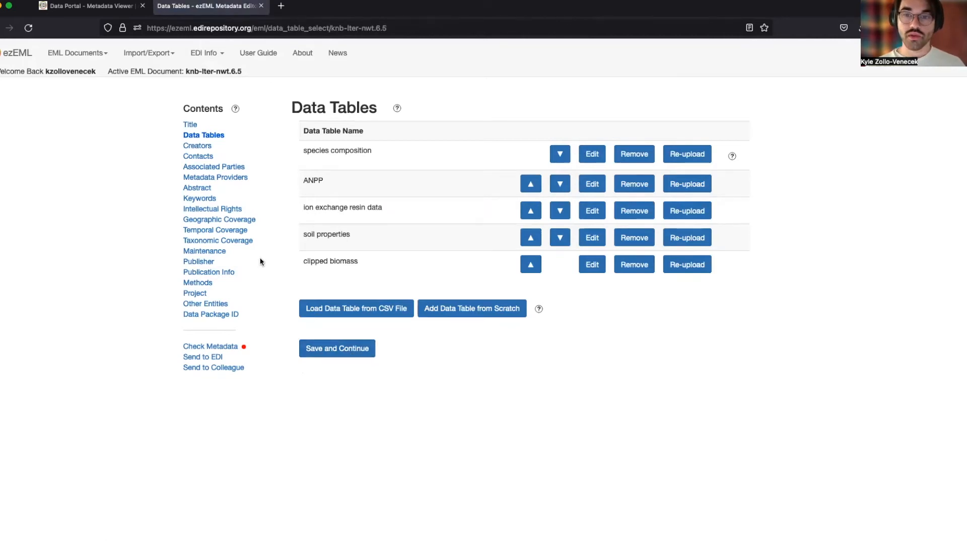
Send to EDI with the submitter's name, e-mail, and note '(test) This is an update to knb-lter-nwt.6'.
{"action": "left_click", "coordinate": [210, 358]}
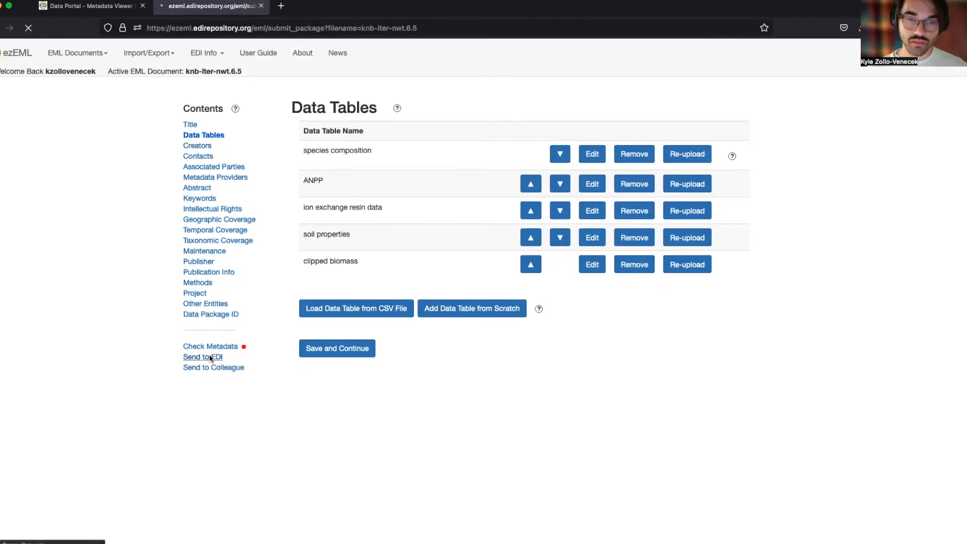
{"action": "left_click", "coordinate": [347, 237]}
{"action": "type", "text": "Kyle"}
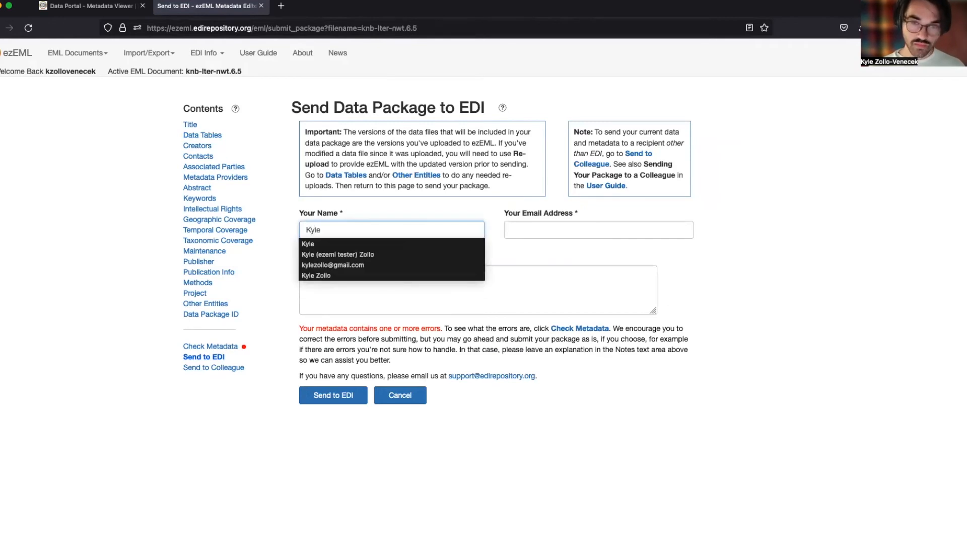
{"action": "key", "text": "Tab"}
{"action": "key", "text": "Down"}
{"action": "key", "text": "Tab"}
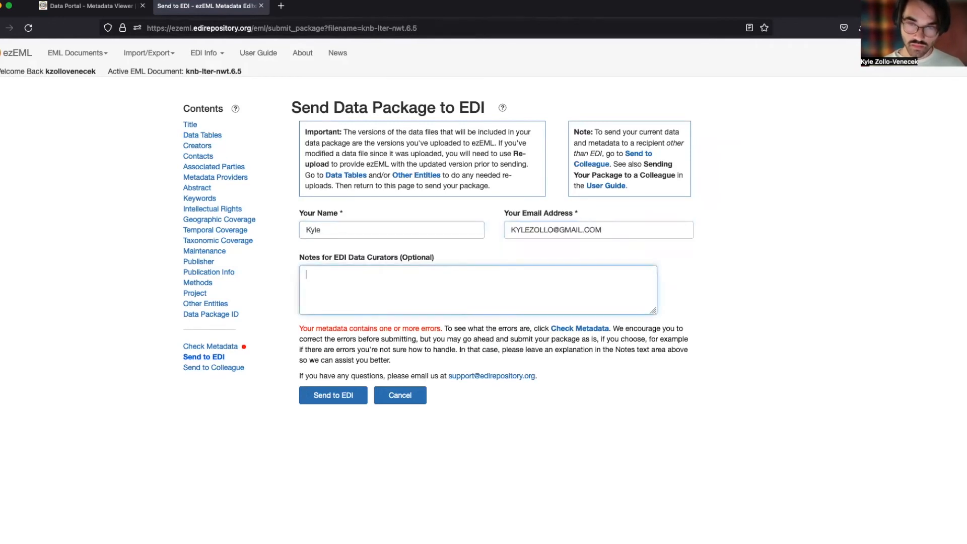
{"action": "type", "text": "("}
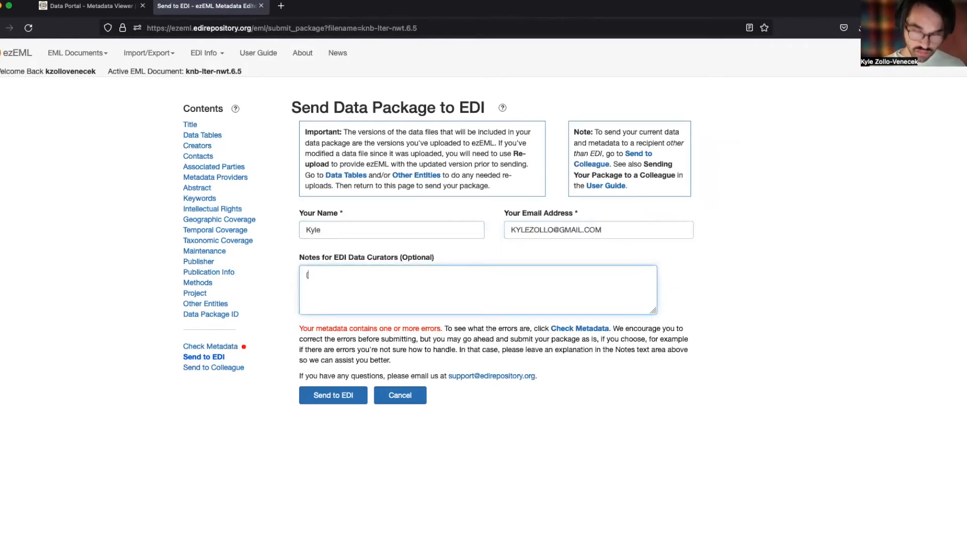
{"action": "type", "text": "test) This is"}
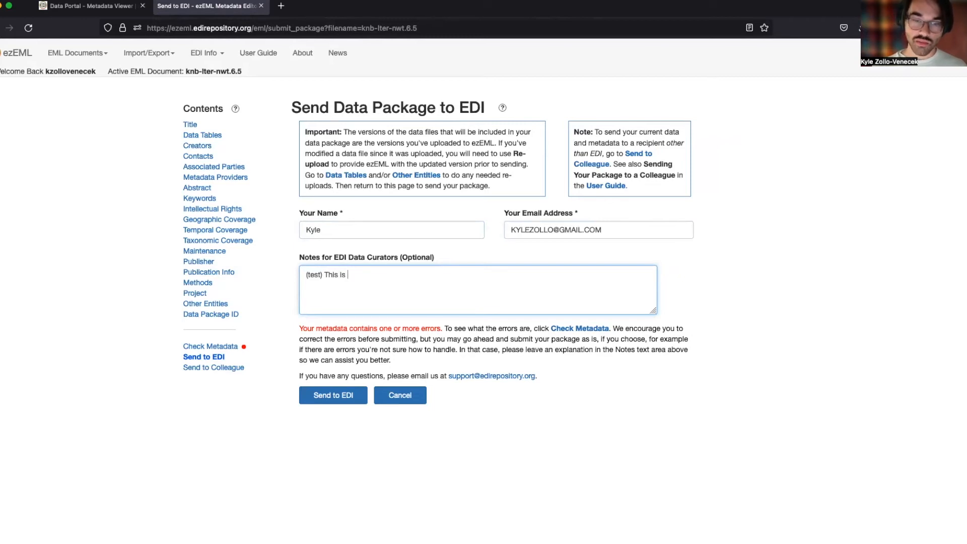
{"action": "type", "text": "an update to "}
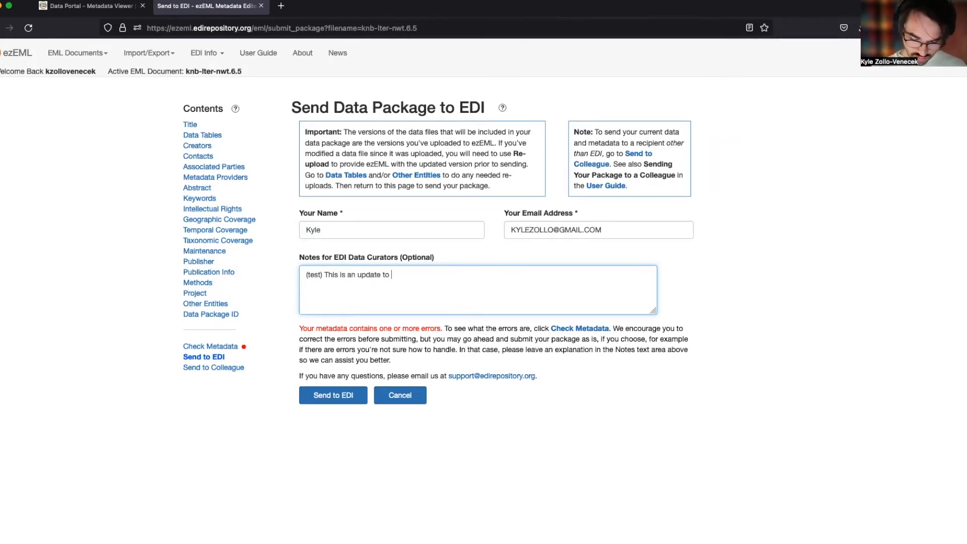
{"action": "type", "text": "knb-lter-"}
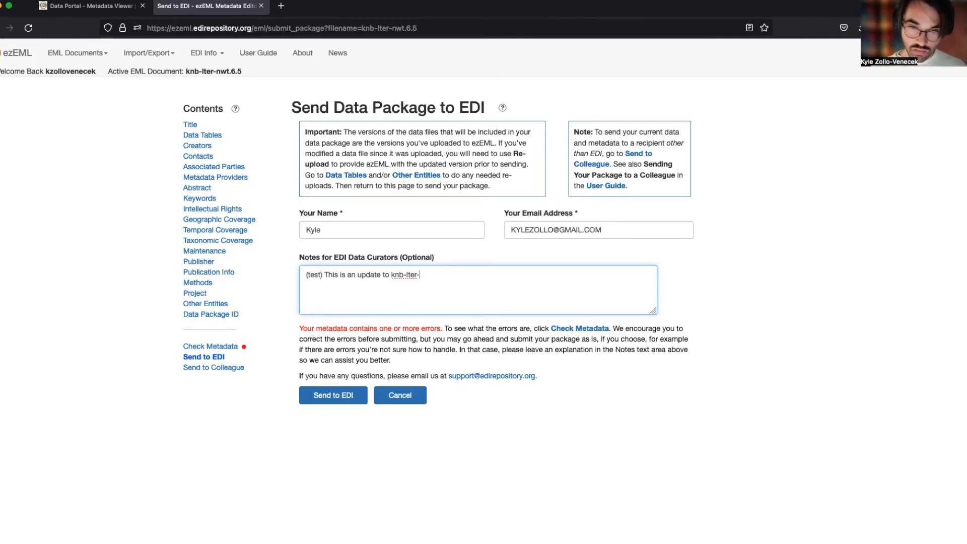
{"action": "type", "text": "nwt.6.5"}
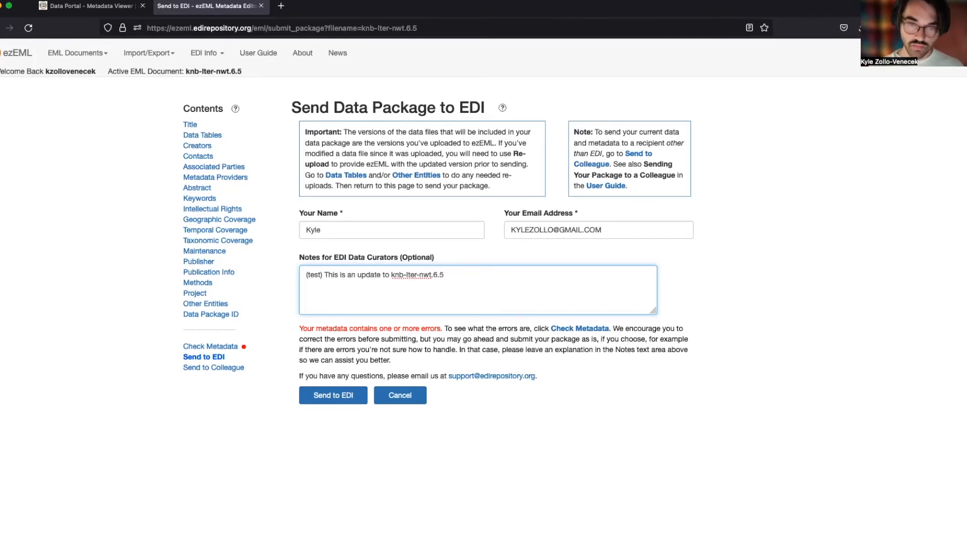
{"action": "left_click", "coordinate": [340, 395]}
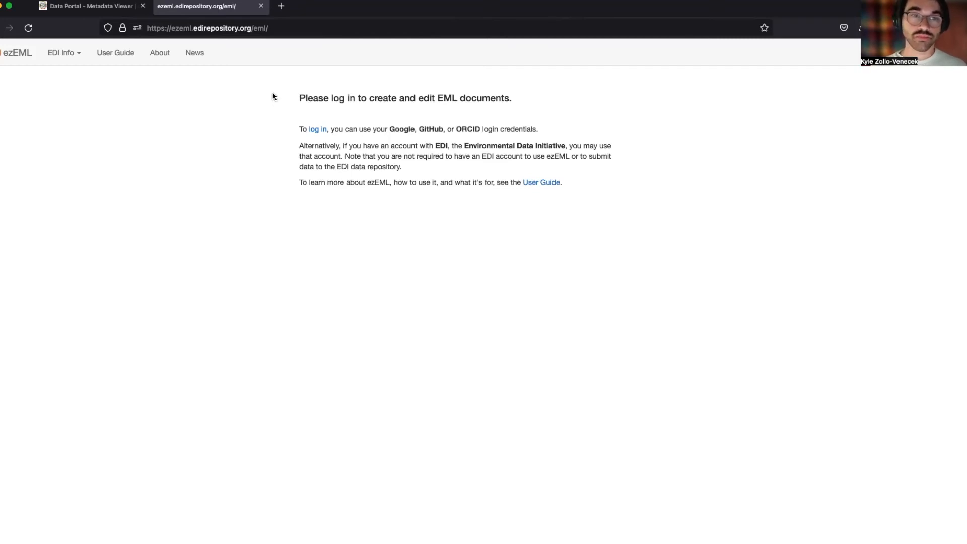
Show the Data Portal summary of knb-lter-nes.19.1 listing its three data files.
{"action": "left_click", "coordinate": [48, 9]}
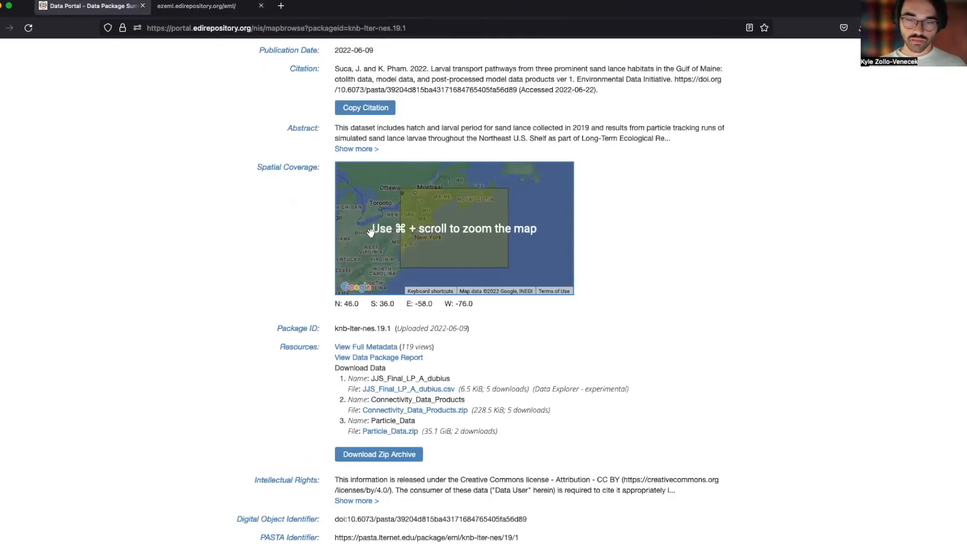
{"action": "scroll", "coordinate": [395, 433], "scroll_direction": "up", "scroll_amount": 1}
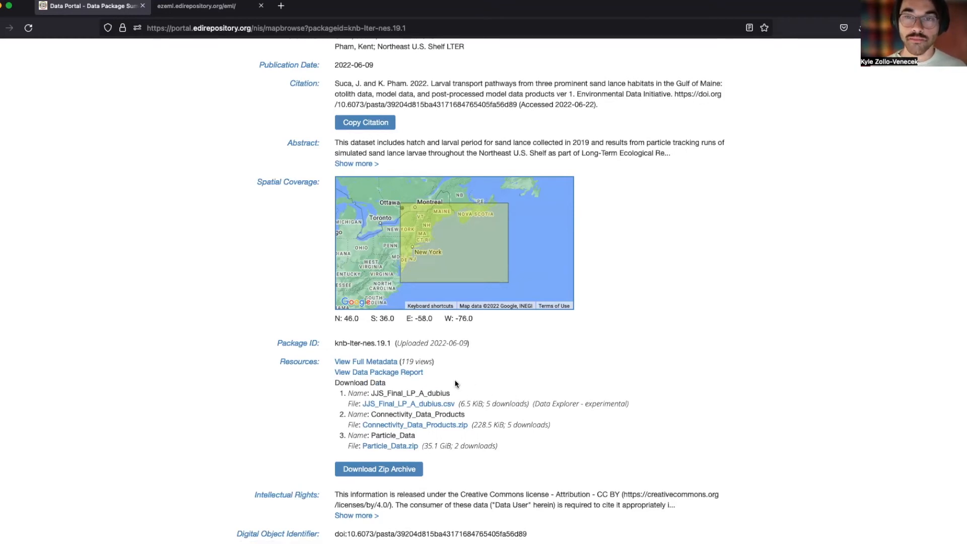
Return to ezEML and log in with the saved EDI account.
{"action": "left_click", "coordinate": [193, 8]}
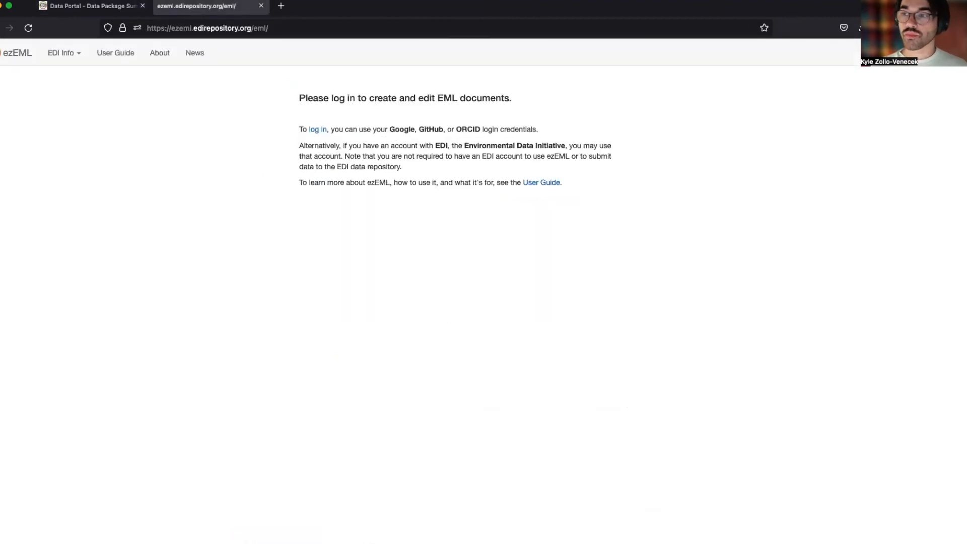
{"action": "left_click", "coordinate": [317, 130]}
{"action": "left_click", "coordinate": [362, 351]}
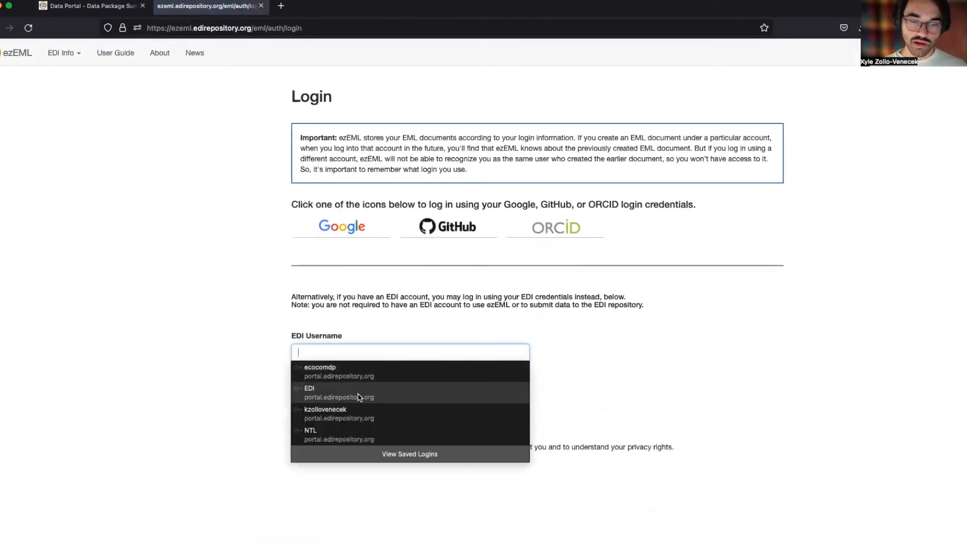
{"action": "left_click", "coordinate": [338, 415]}
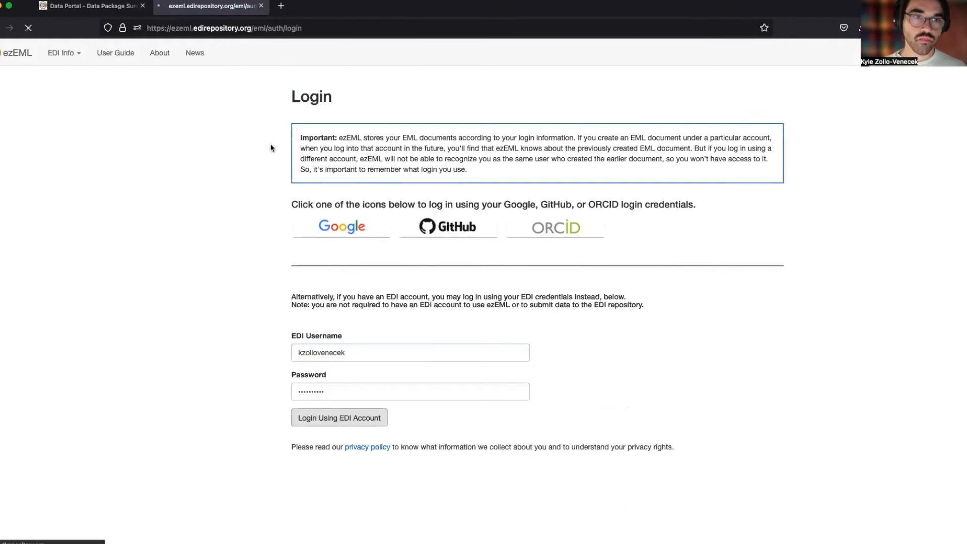
Fetch knb-lter-nes.19 from EDI, replacing the existing copy, without retrieving its data files.
{"action": "left_click", "coordinate": [126, 51]}
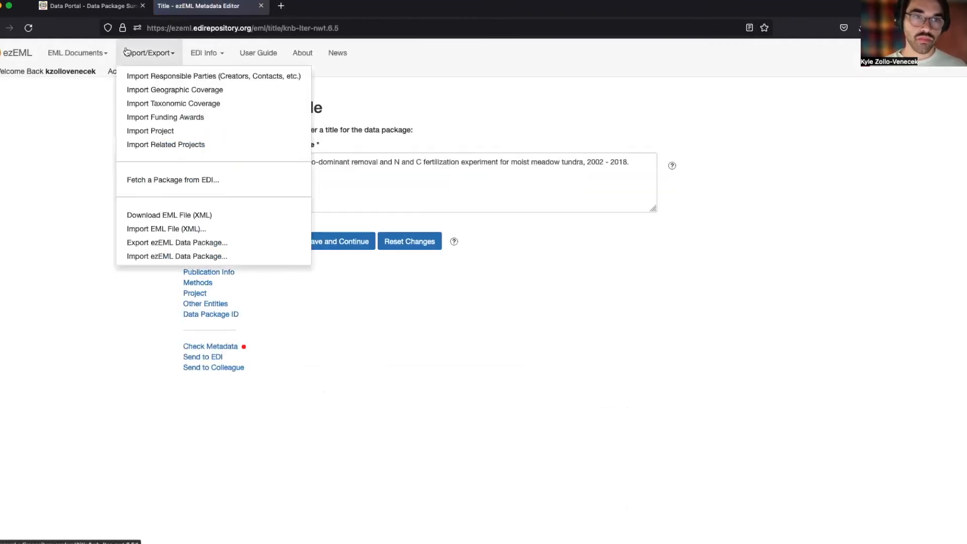
{"action": "left_click", "coordinate": [160, 180]}
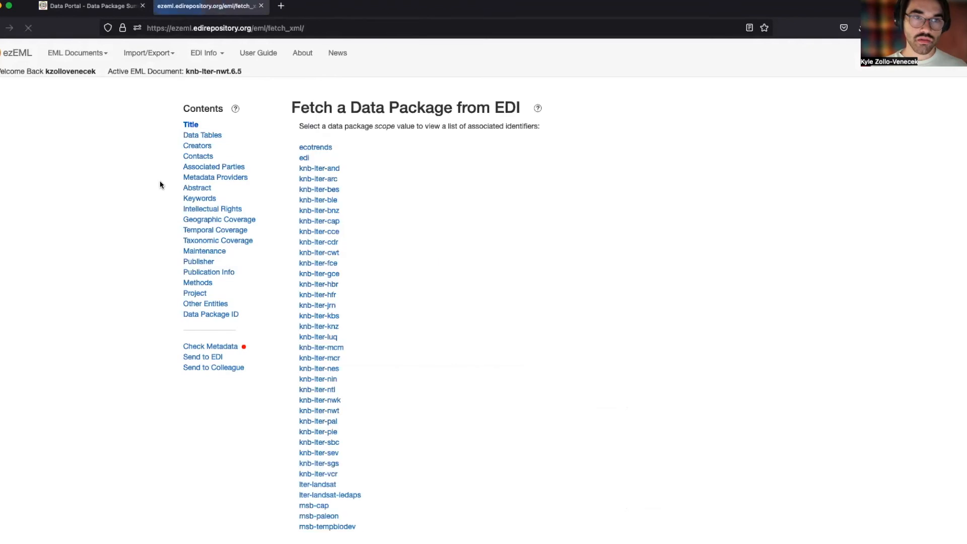
{"action": "scroll", "coordinate": [344, 217], "scroll_direction": "down", "scroll_amount": 1}
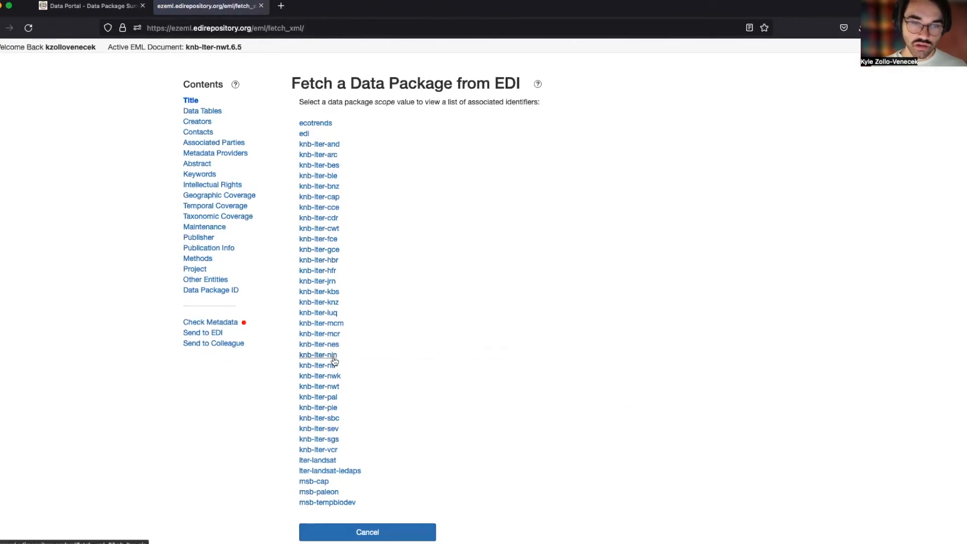
{"action": "left_click", "coordinate": [320, 344]}
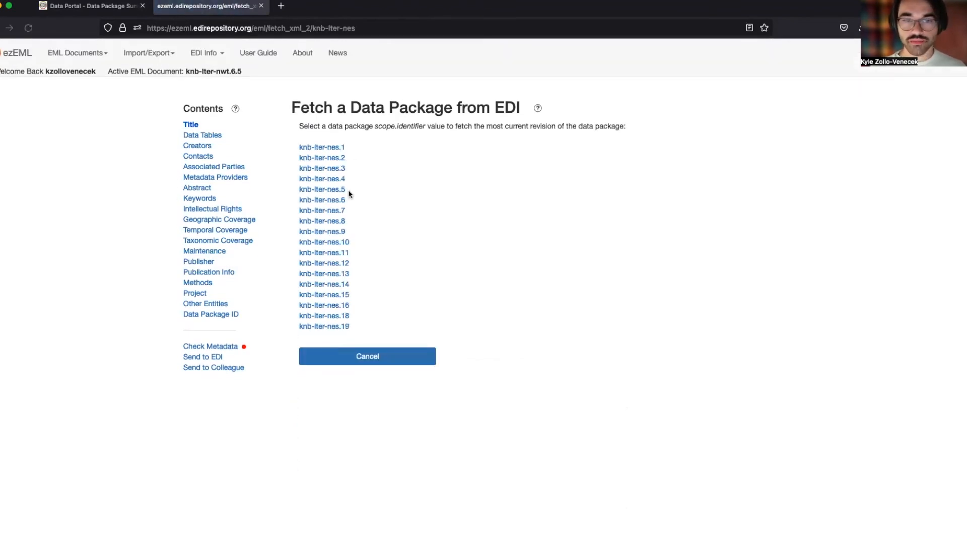
{"action": "left_click", "coordinate": [317, 327]}
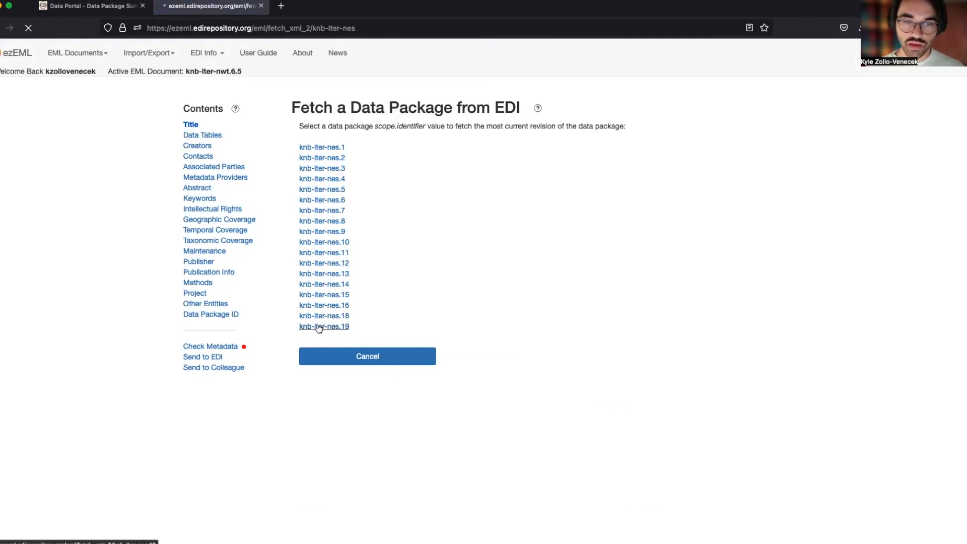
{"action": "left_click", "coordinate": [336, 168]}
{"action": "left_click", "coordinate": [326, 212]}
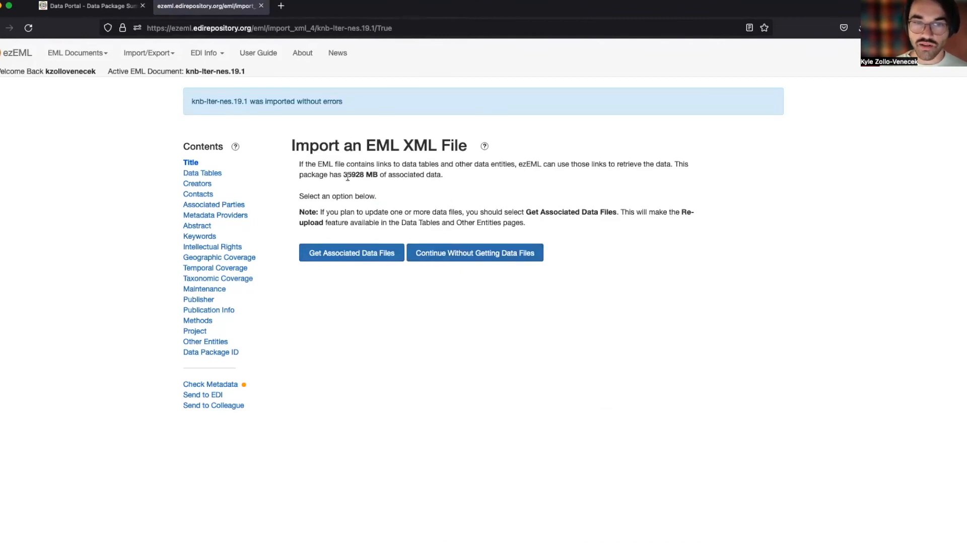
{"action": "left_click", "coordinate": [457, 258]}
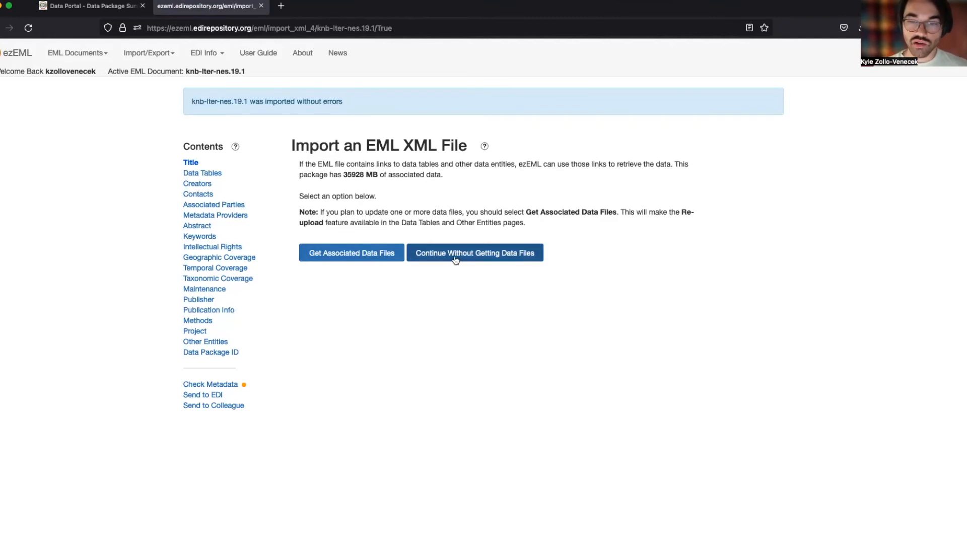
{"action": "left_click", "coordinate": [217, 136]}
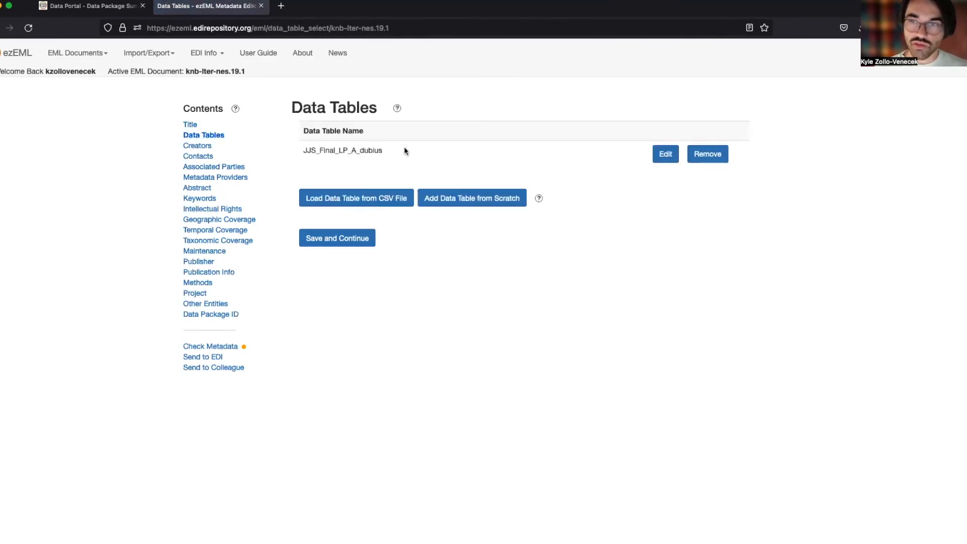
Copy JJS_Final_LP_A_dubius's online distribution URL and load it in a new tab to download the CSV.
{"action": "left_click", "coordinate": [668, 158]}
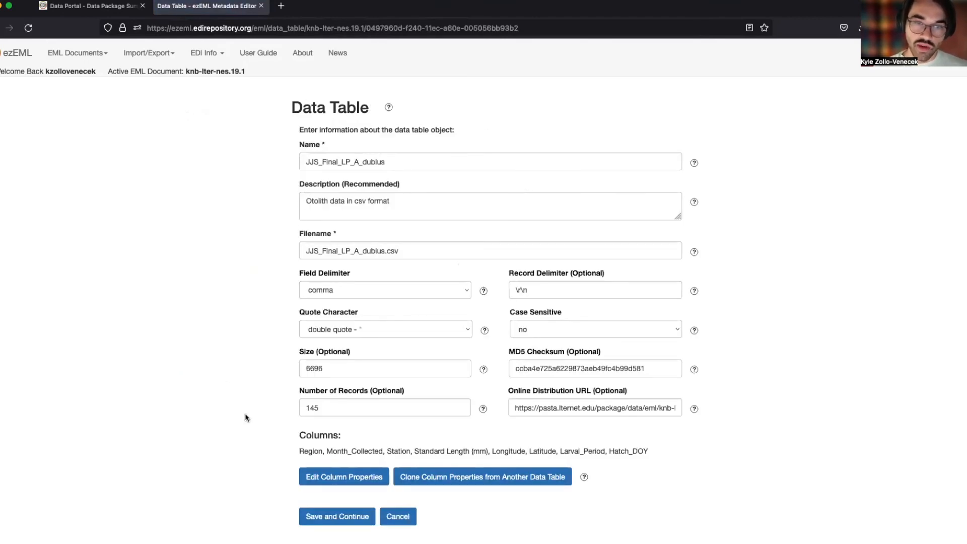
{"action": "left_click", "coordinate": [633, 411]}
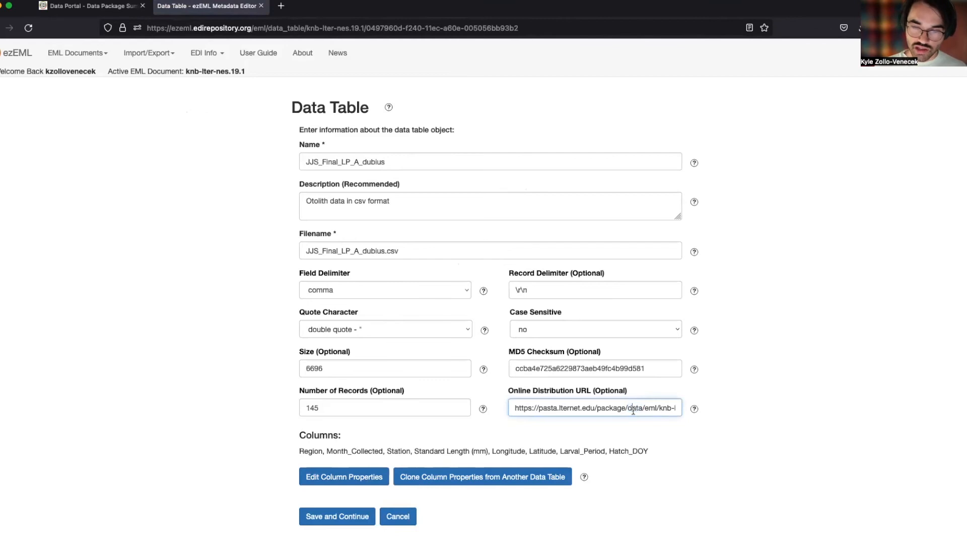
{"action": "key", "text": "super+a"}
{"action": "key", "text": "super+c"}
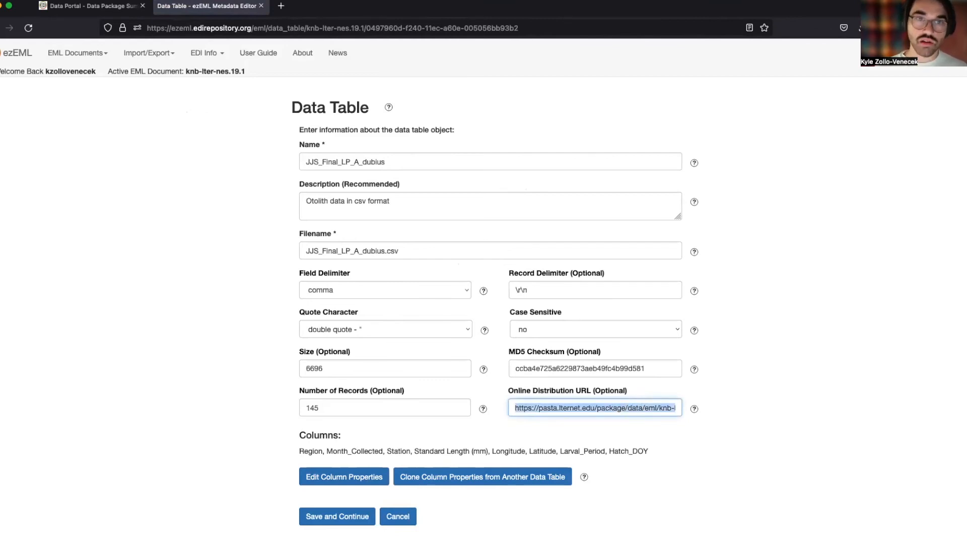
{"action": "left_click", "coordinate": [281, 6]}
{"action": "key", "text": "super+v"}
{"action": "key", "text": "Return"}
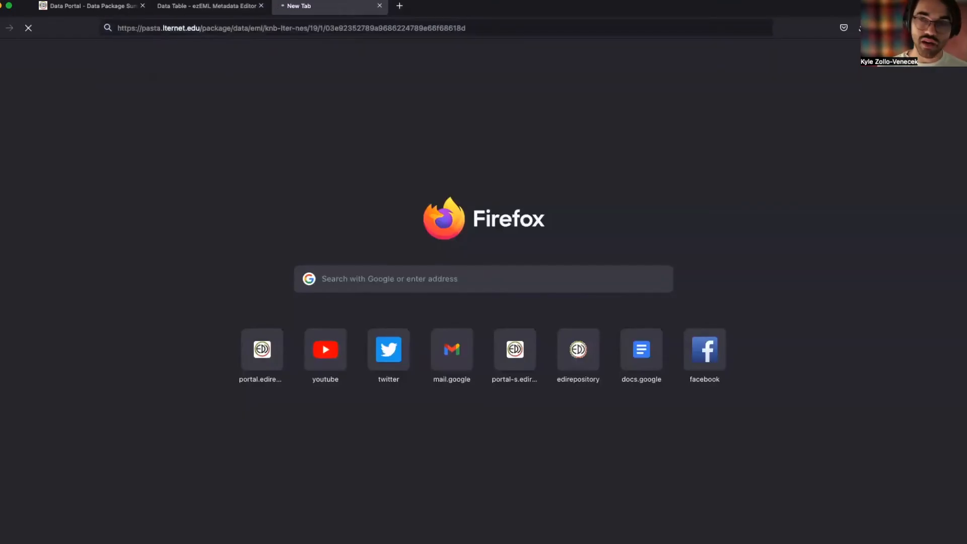
Confirm JJS_Final_LP_A_dubius.csv (6.5 KB) downloaded and return to the ezEML data table form.
{"action": "left_click", "coordinate": [858, 28]}
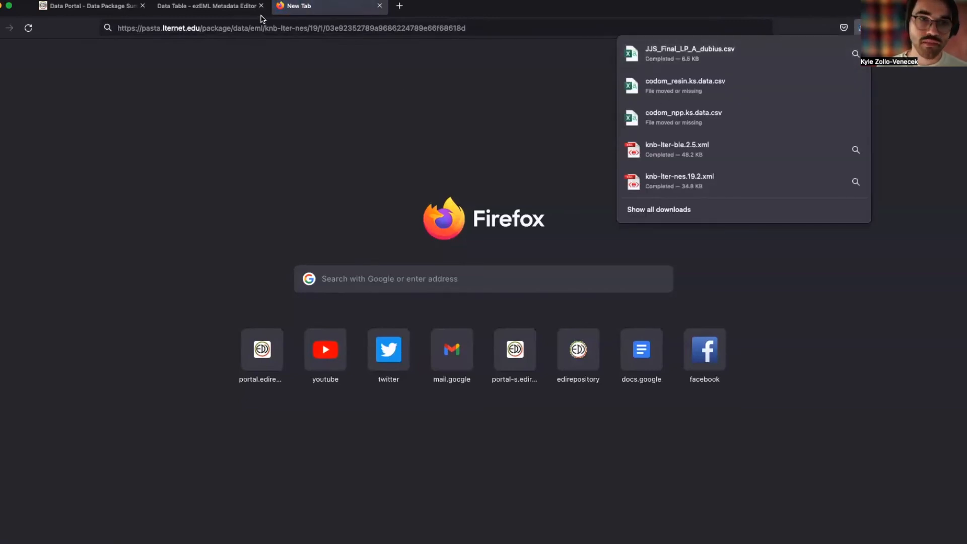
{"action": "left_click", "coordinate": [209, 14]}
{"action": "left_click", "coordinate": [395, 227]}
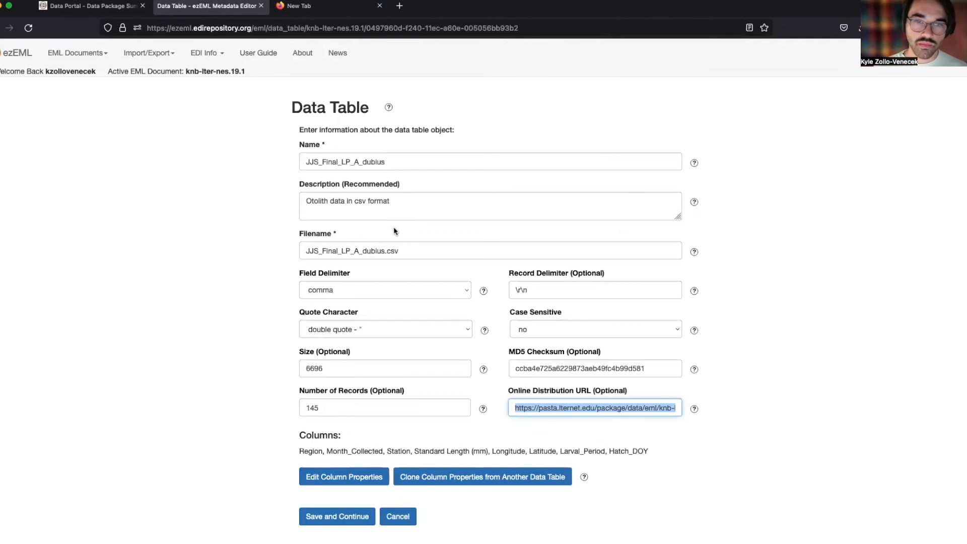
{"action": "left_click", "coordinate": [259, 198]}
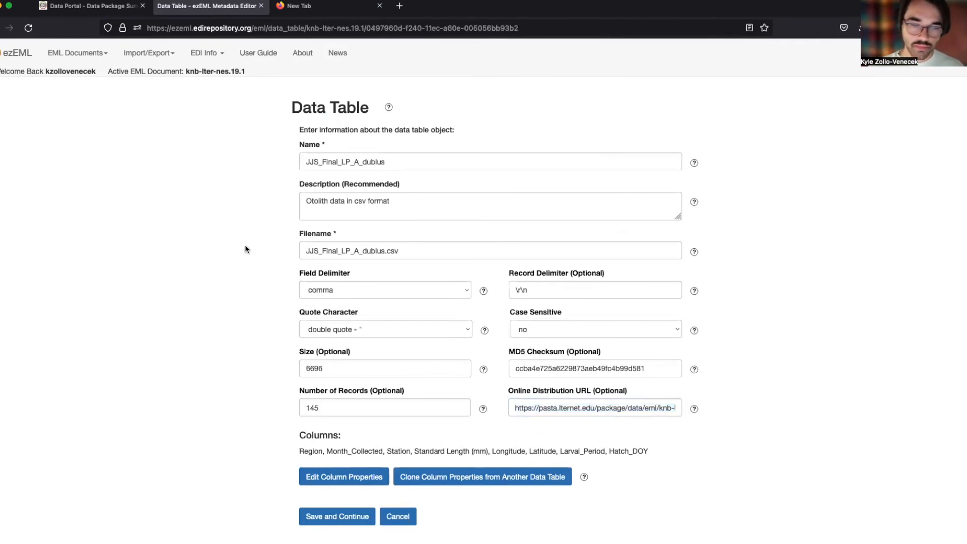
{"action": "scroll", "coordinate": [207, 164], "scroll_direction": "left", "scroll_amount": 5}
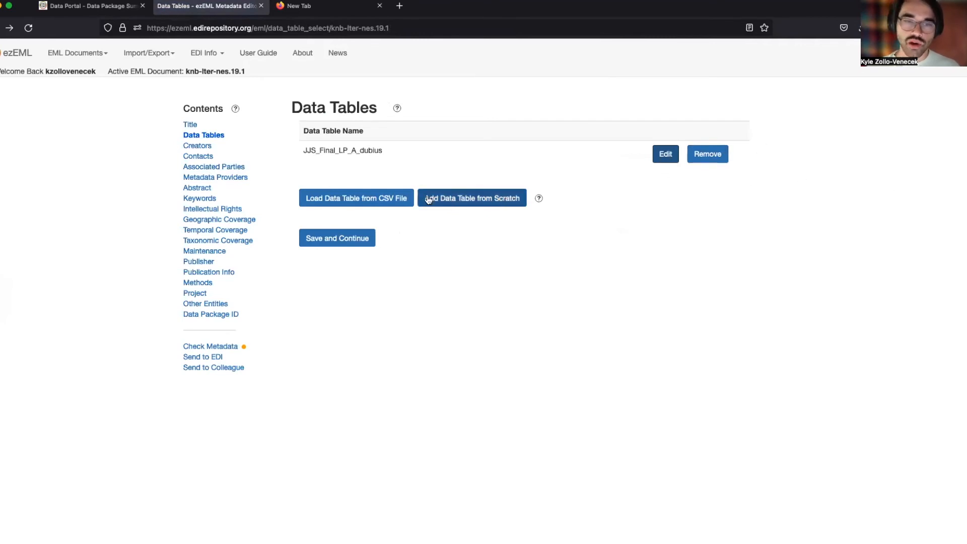
Upload JJS_Final_LP_A_dubius.csv from Downloads as a new data table and save it.
{"action": "left_click", "coordinate": [383, 202]}
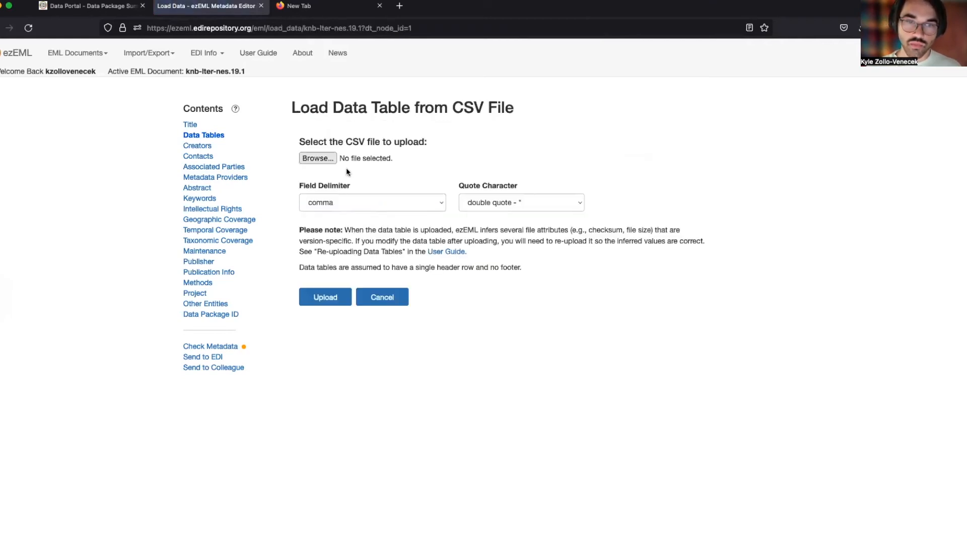
{"action": "left_click", "coordinate": [317, 158]}
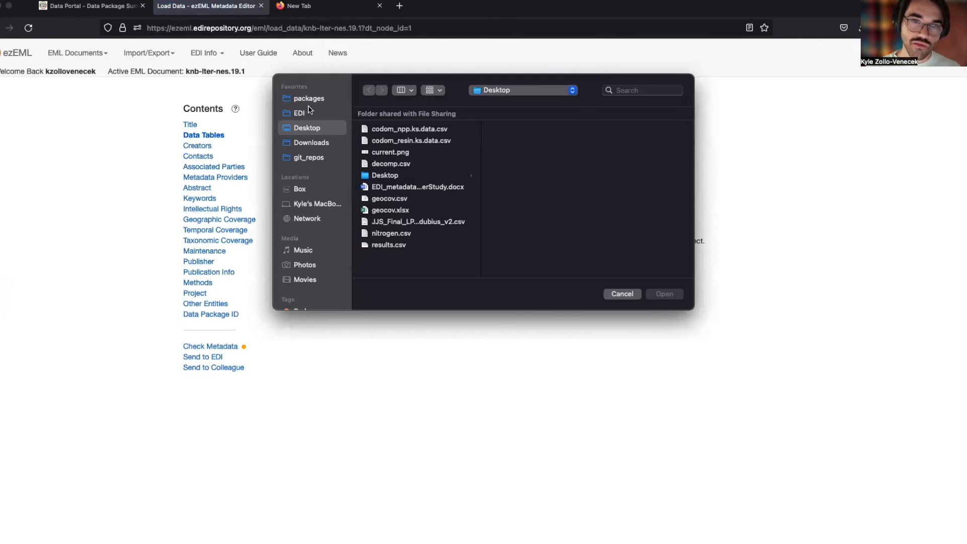
{"action": "left_click", "coordinate": [312, 142]}
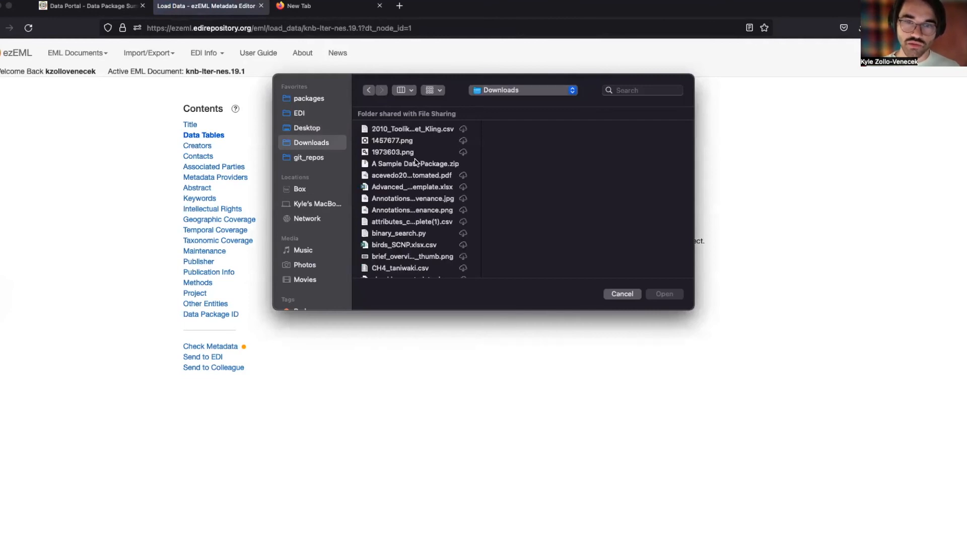
{"action": "scroll", "coordinate": [411, 188], "scroll_direction": "down", "scroll_amount": 15}
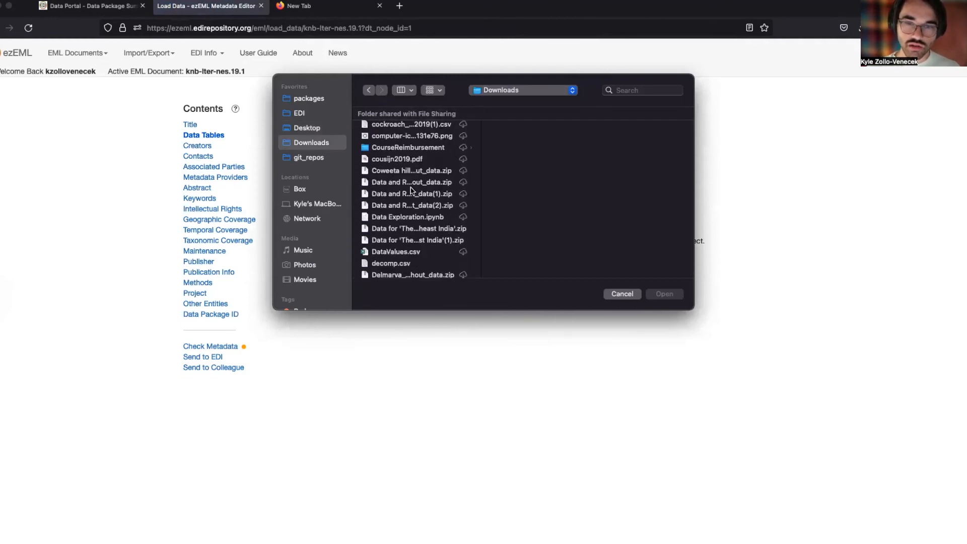
{"action": "scroll", "coordinate": [410, 190], "scroll_direction": "down", "scroll_amount": 15}
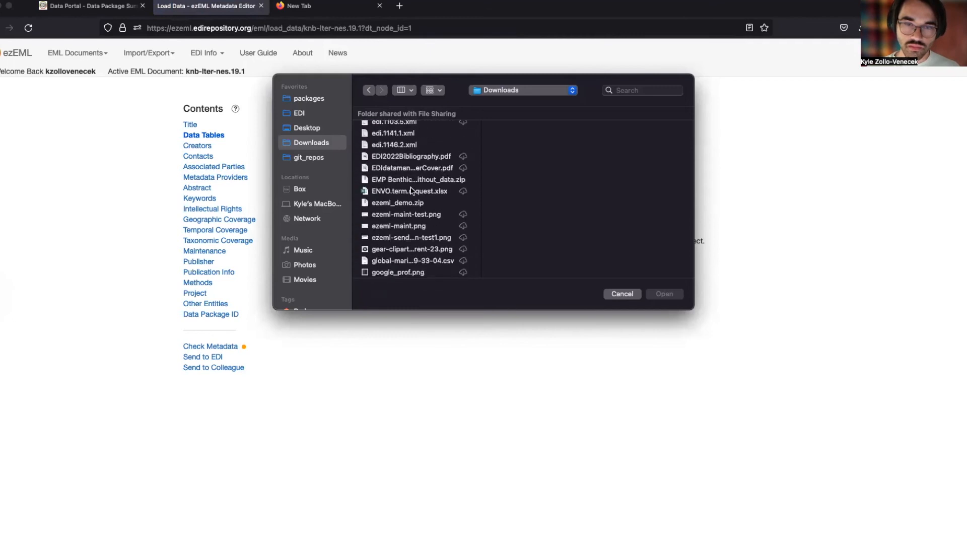
{"action": "scroll", "coordinate": [412, 192], "scroll_direction": "down", "scroll_amount": 15}
{"action": "left_click", "coordinate": [411, 192]}
{"action": "double_click", "coordinate": [411, 192]}
{"action": "left_click", "coordinate": [325, 297]}
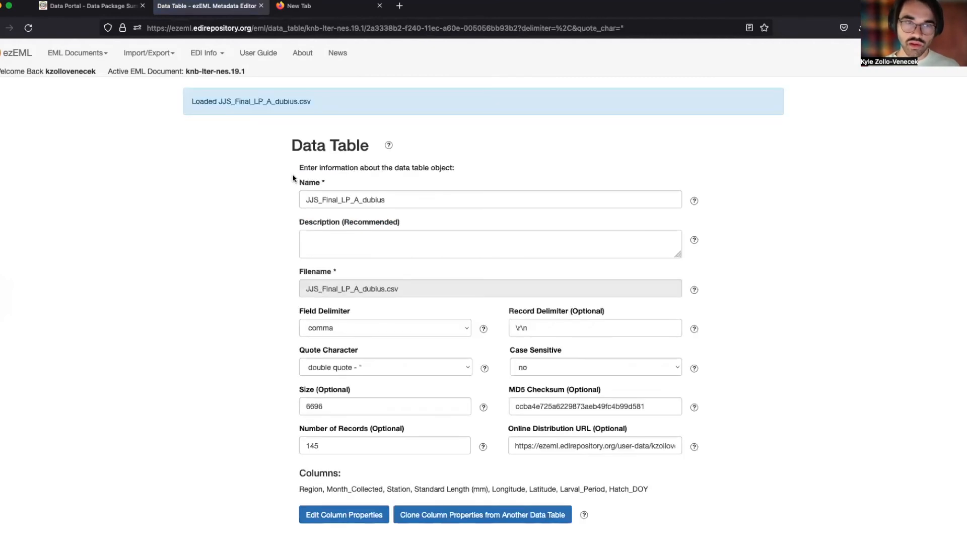
{"action": "scroll", "coordinate": [295, 178], "scroll_direction": "down", "scroll_amount": 1}
{"action": "scroll", "coordinate": [294, 178], "scroll_direction": "down", "scroll_amount": 2}
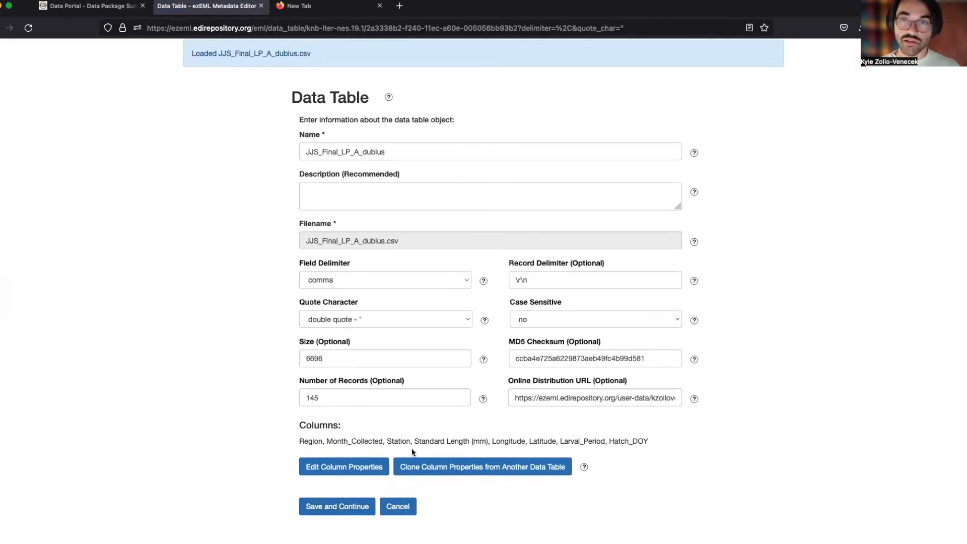
{"action": "left_click", "coordinate": [325, 507]}
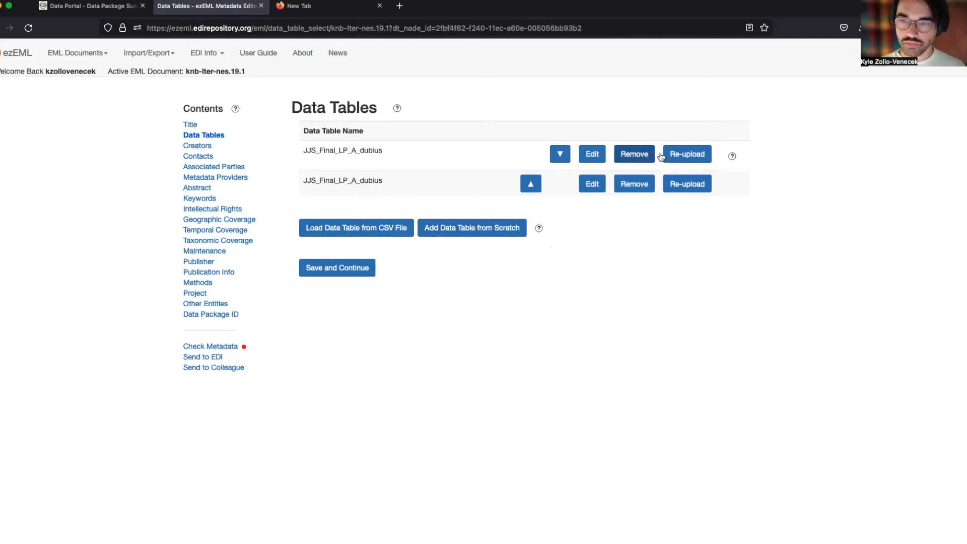
Re-upload the first table with JJS_Final_LP_A_dubius_v2.csv from Desktop, 152 records, and save it.
{"action": "left_click", "coordinate": [682, 156]}
{"action": "left_click", "coordinate": [313, 270]}
{"action": "left_click", "coordinate": [316, 127]}
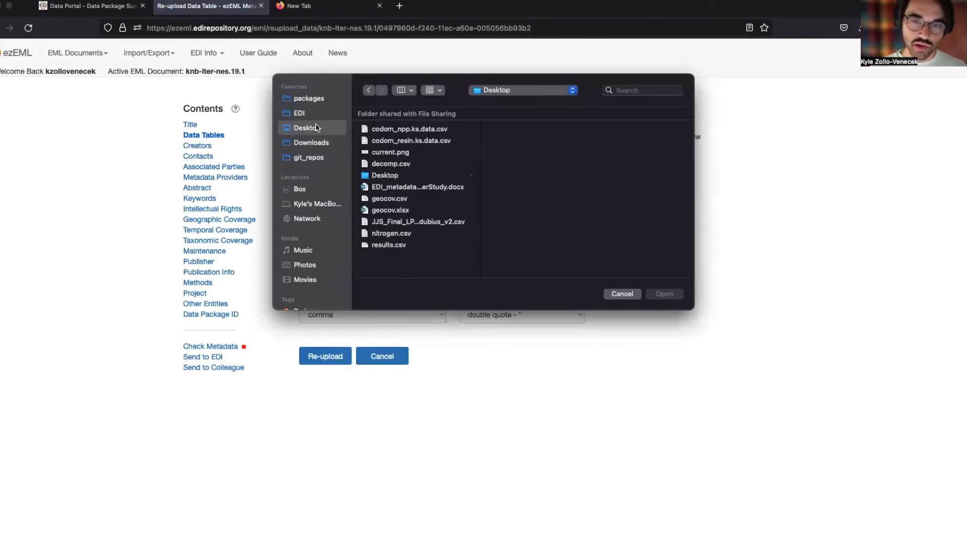
{"action": "left_click", "coordinate": [412, 221]}
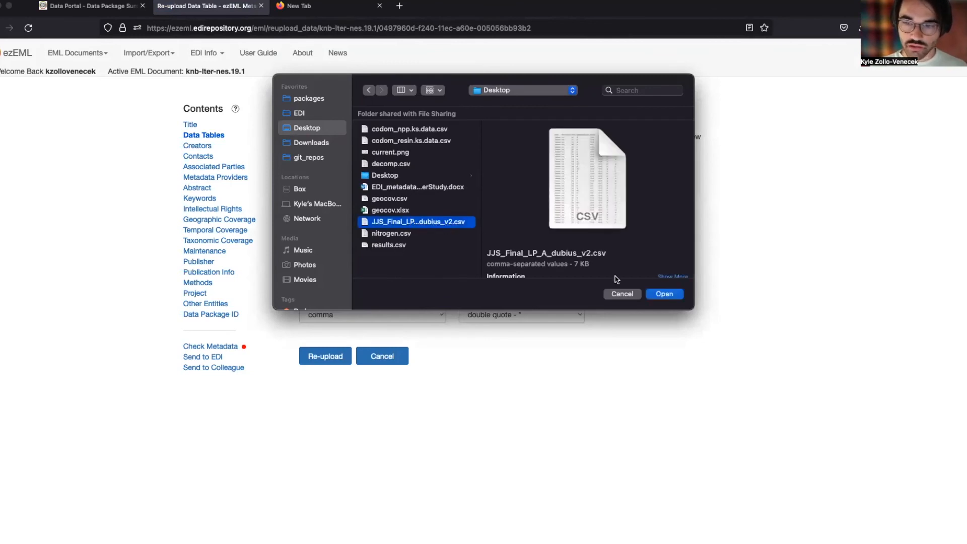
{"action": "left_click", "coordinate": [658, 294]}
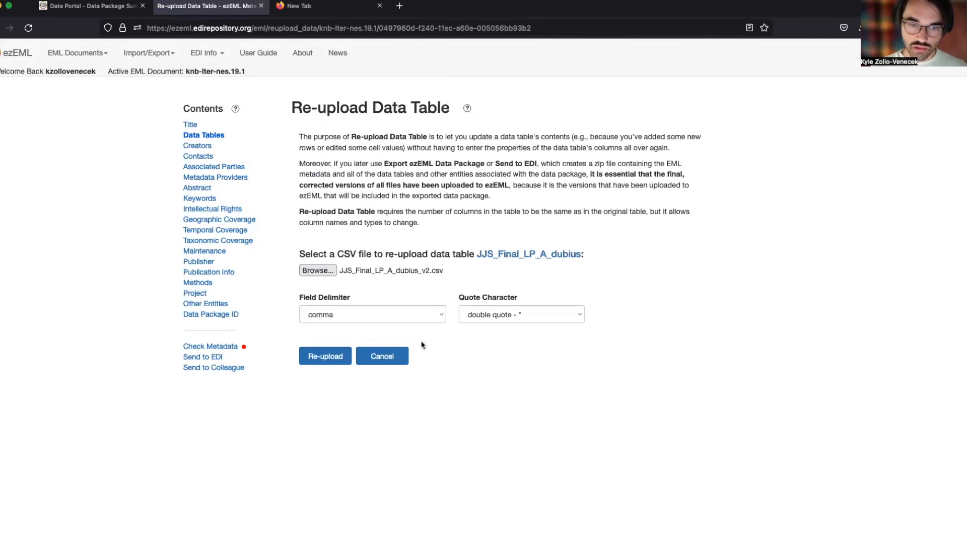
{"action": "left_click", "coordinate": [335, 356]}
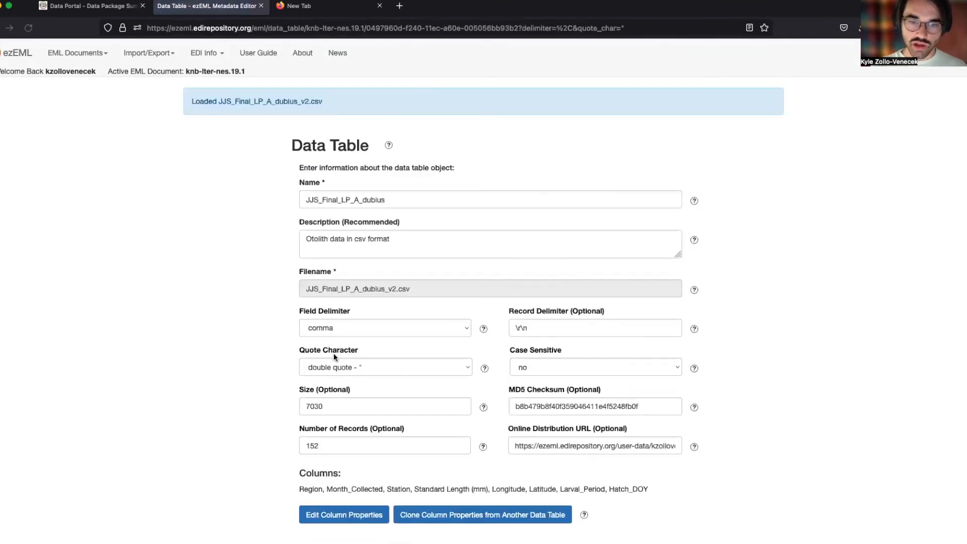
{"action": "scroll", "coordinate": [352, 257], "scroll_direction": "down", "scroll_amount": 2}
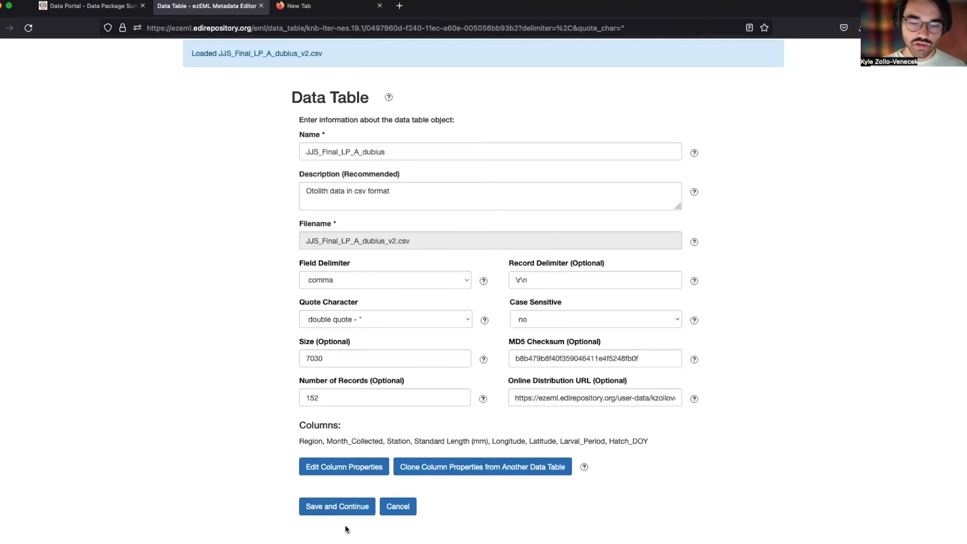
{"action": "left_click", "coordinate": [339, 506]}
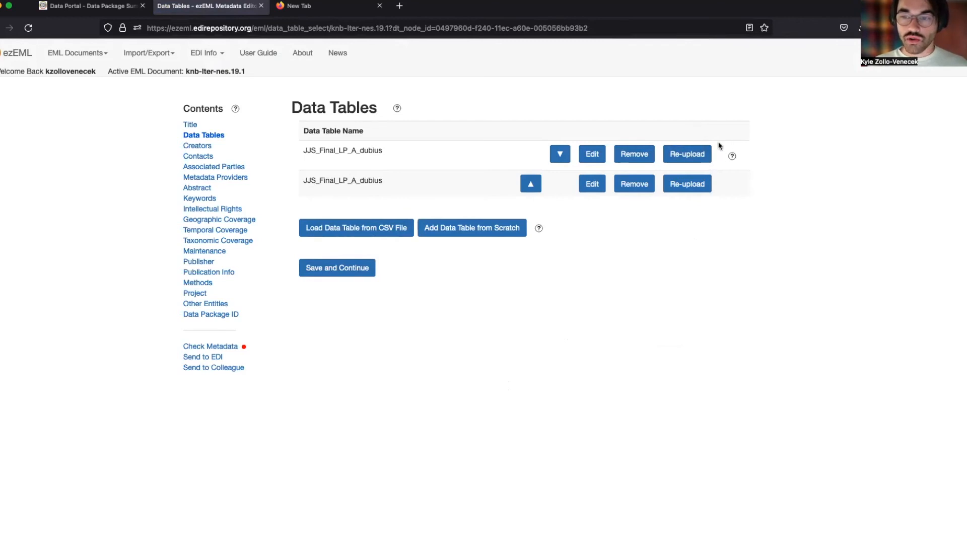
{"action": "left_click", "coordinate": [683, 151]}
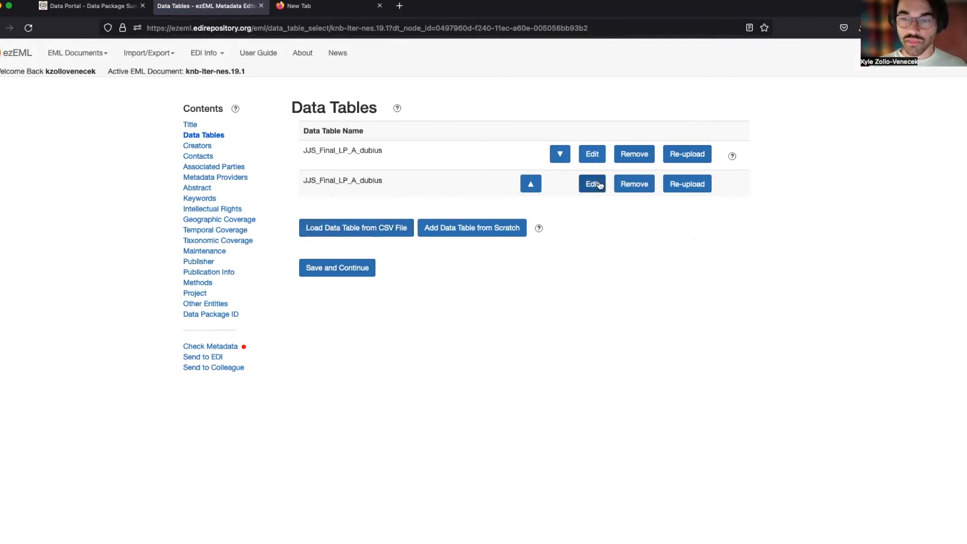
Remove the duplicate JJS_Final_LP_A_dubius table and save package ID knb-lter-nes.19.3.
{"action": "left_click", "coordinate": [636, 184]}
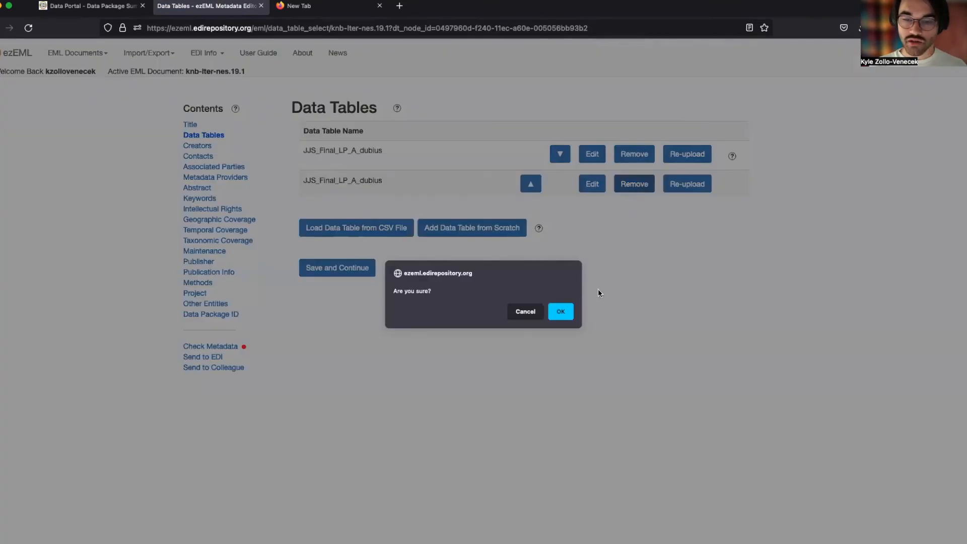
{"action": "left_click", "coordinate": [566, 311]}
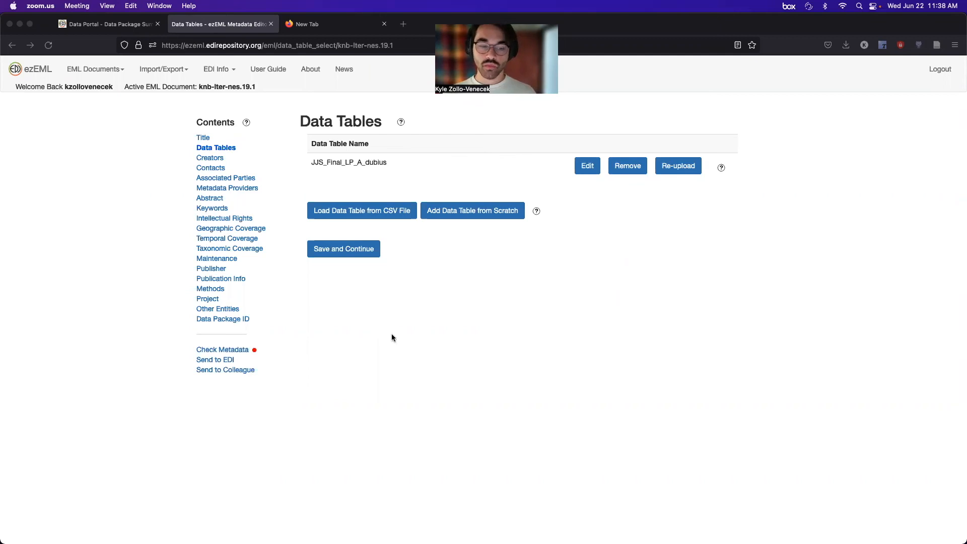
{"action": "left_click", "coordinate": [236, 320]}
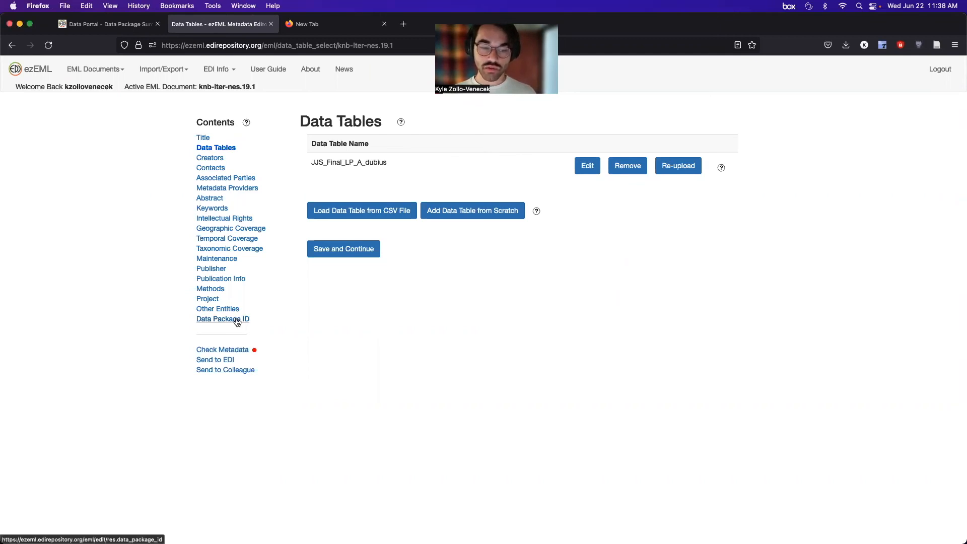
{"action": "left_click", "coordinate": [372, 233]}
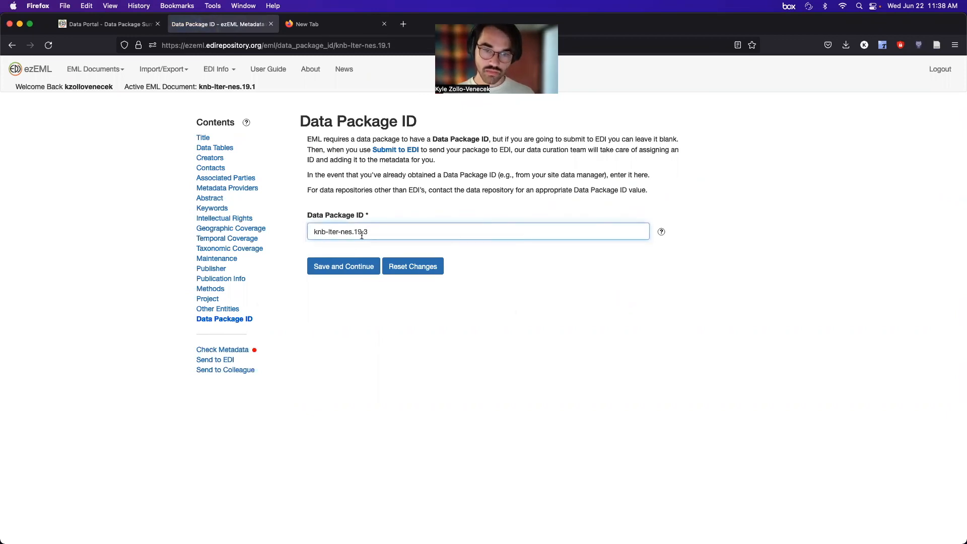
{"action": "left_click", "coordinate": [344, 267]}
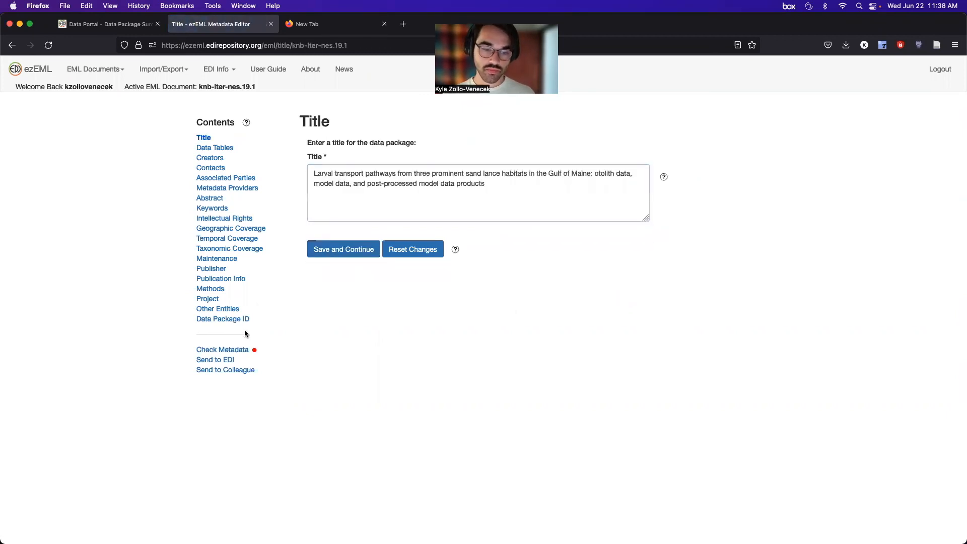
Submit the package to EDI with the submitter's name, e-mail address and the note 'test'.
{"action": "left_click", "coordinate": [215, 361]}
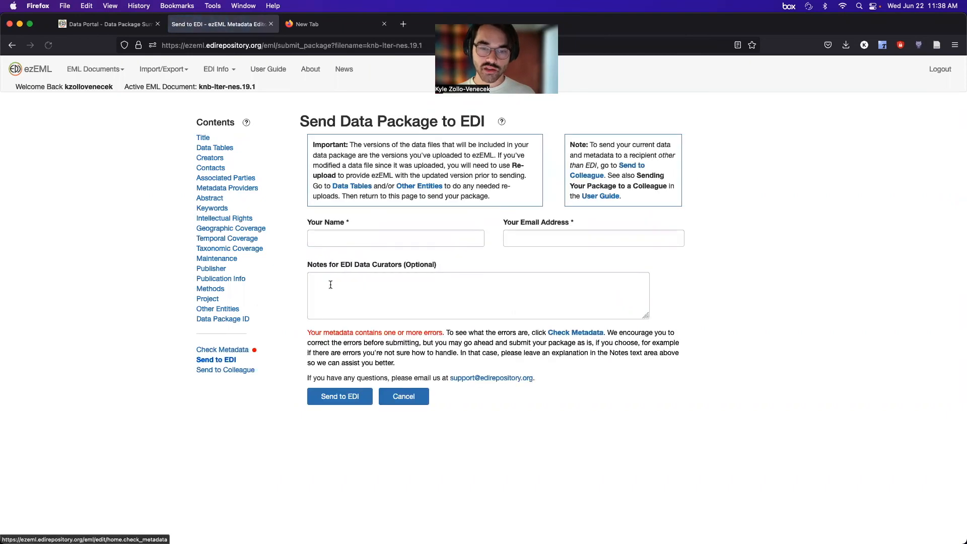
{"action": "left_click", "coordinate": [398, 238]}
{"action": "type", "text": "Kyle"}
{"action": "key", "text": "Tab"}
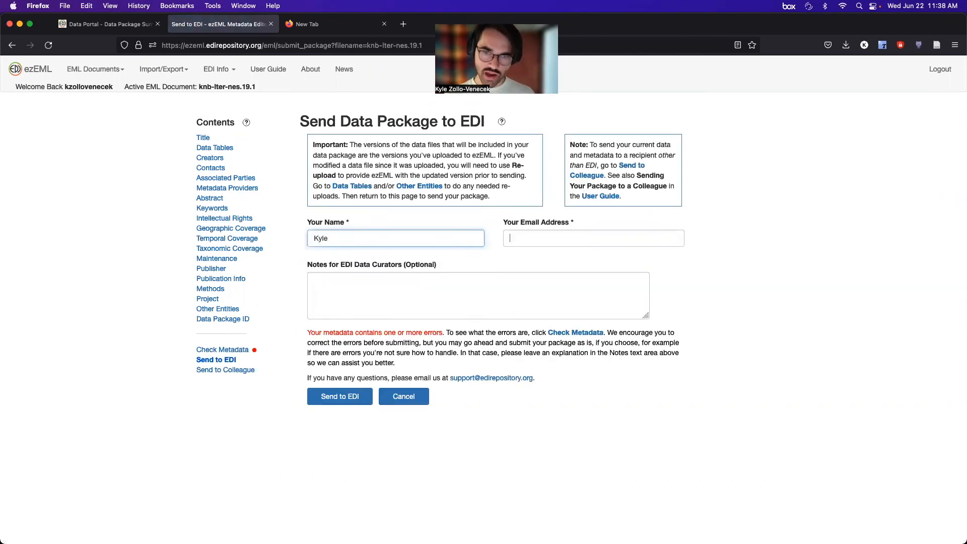
{"action": "type", "text": "kyl"}
{"action": "key", "text": "Down"}
{"action": "key", "text": "Tab"}
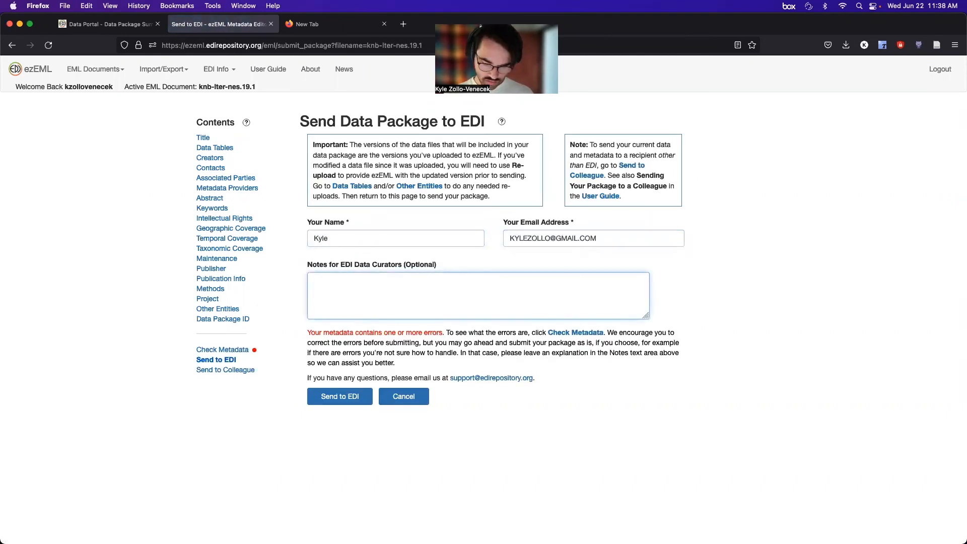
{"action": "type", "text": "test"}
{"action": "left_click", "coordinate": [327, 396]}
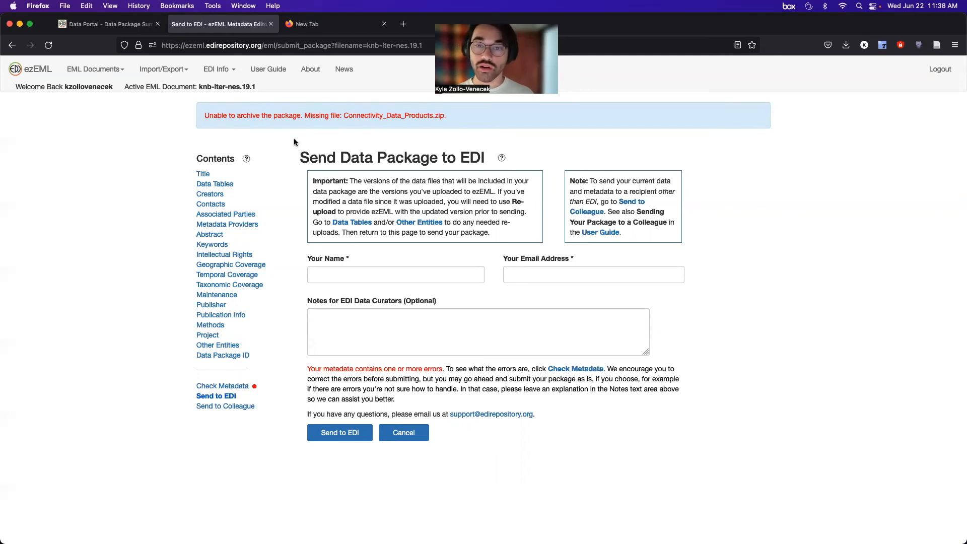
{"action": "left_click", "coordinate": [180, 75]}
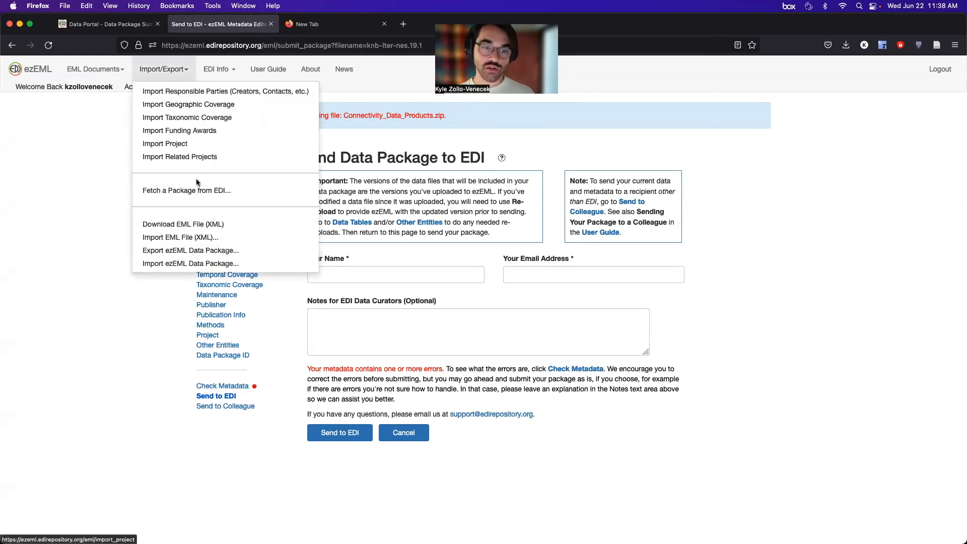
Download the EML as knb-lter-nes.19.3.xml and confirm it in the recent downloads list.
{"action": "left_click", "coordinate": [183, 223]}
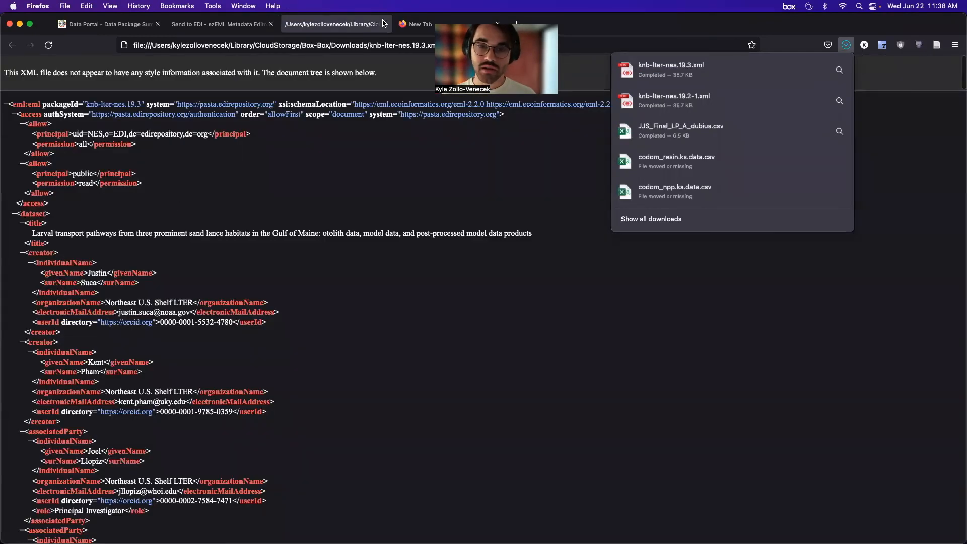
{"action": "left_click", "coordinate": [385, 24]}
{"action": "left_click", "coordinate": [847, 45]}
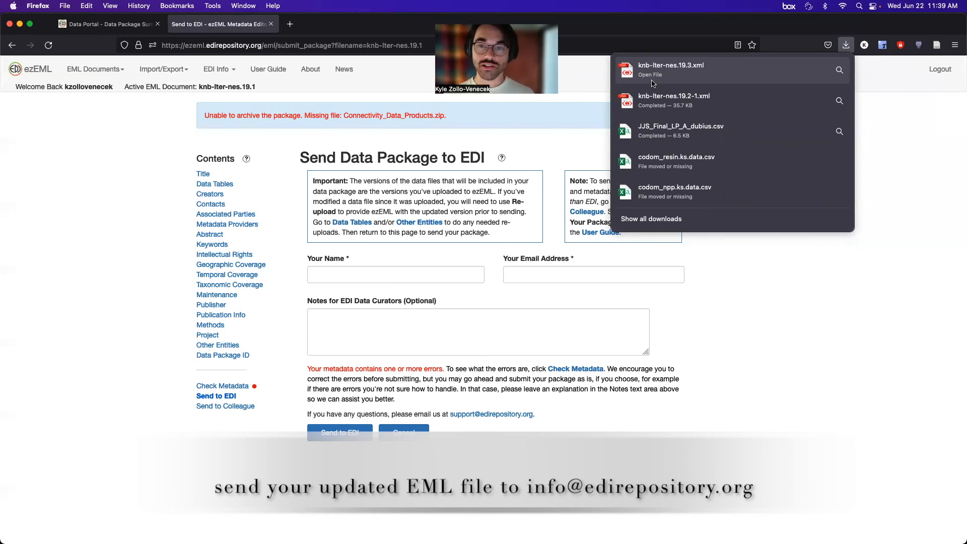
Log out of ezEML from the navigation bar.
{"action": "left_click", "coordinate": [929, 76]}
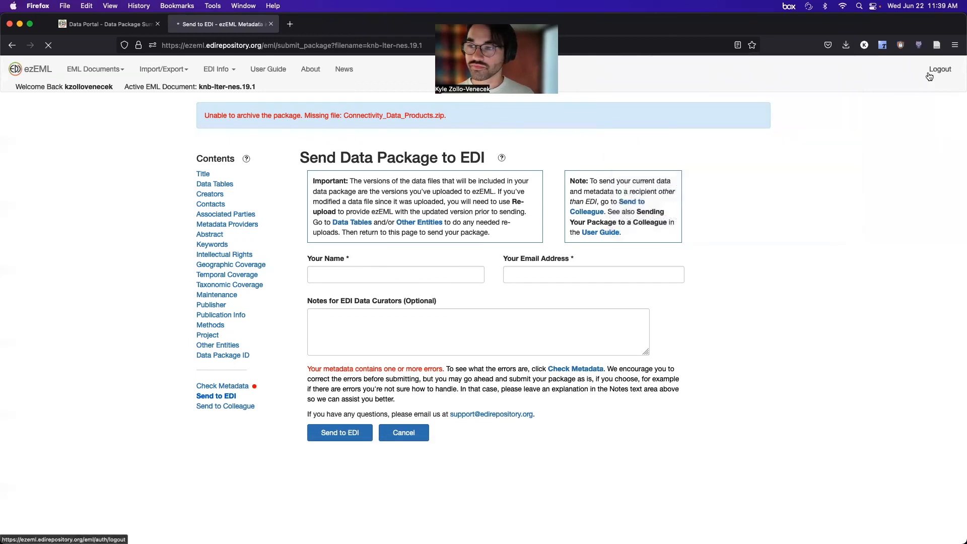